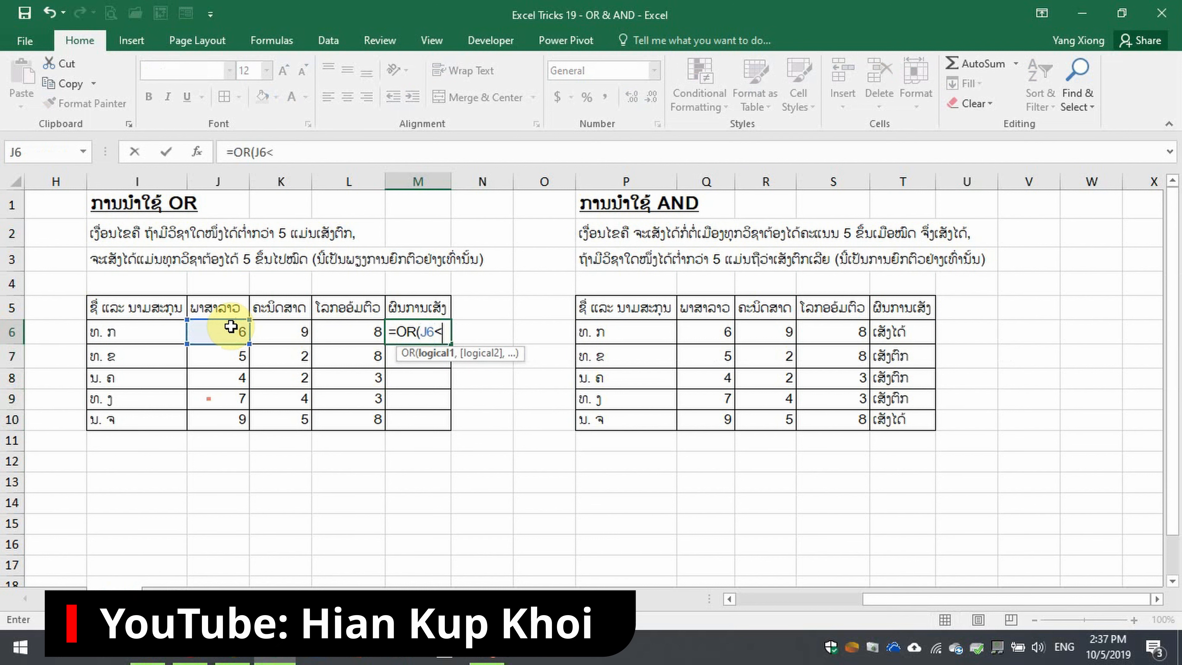
- Complete the M6 formula as =OR(J6<5,K6<5,L6<5) and fill it down through M10
{"action": "type", "text": "5,"}
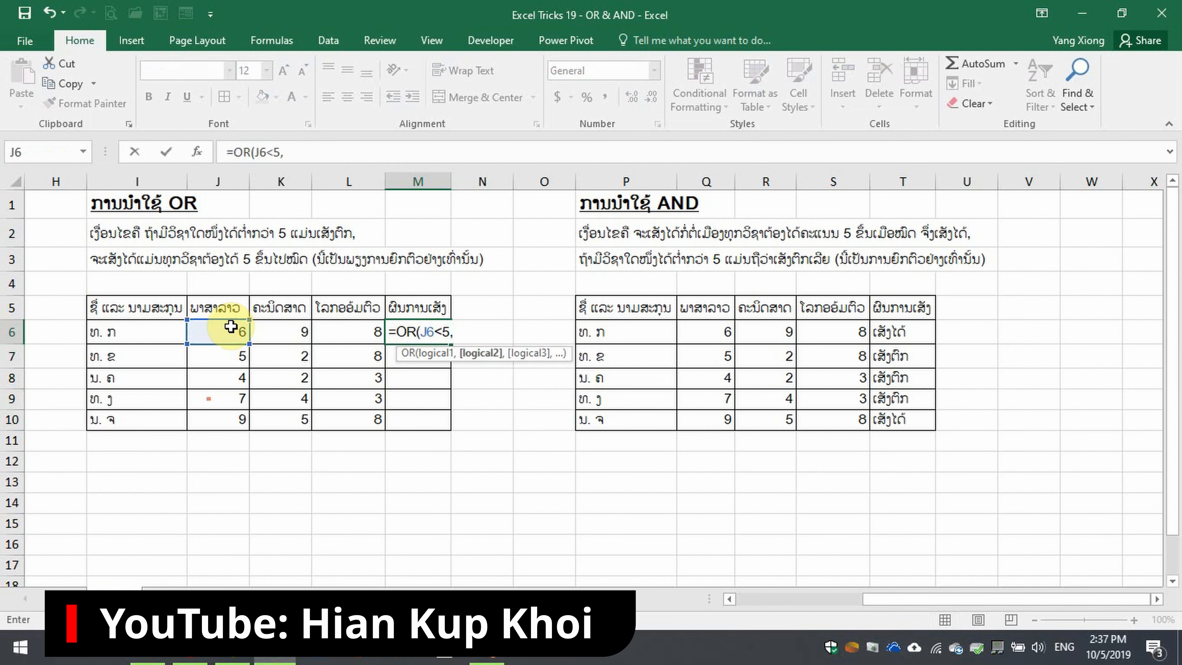
{"action": "left_click", "coordinate": [291, 330]}
{"action": "type", "text": "<"}
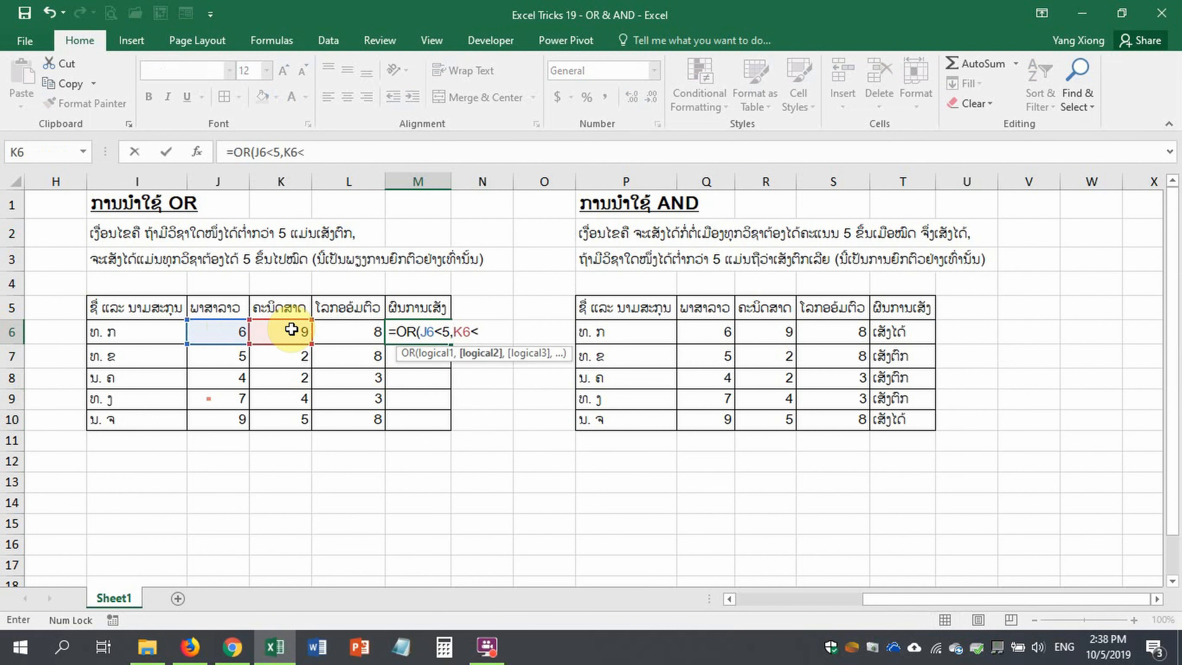
{"action": "type", "text": "5,"}
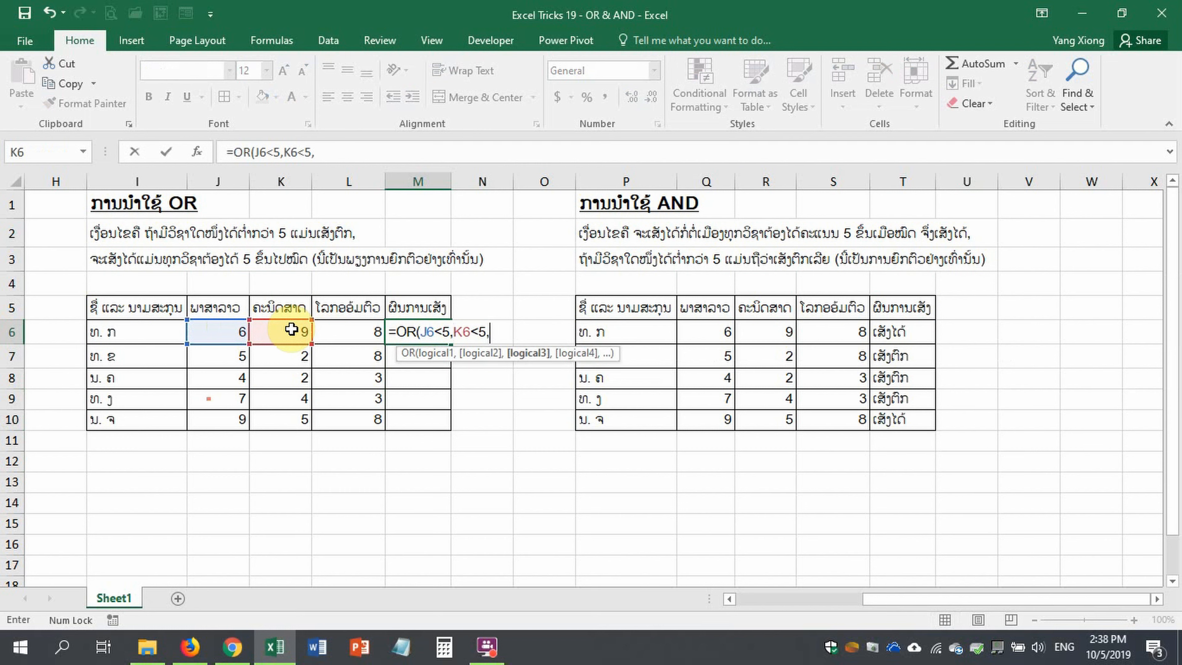
{"action": "left_click", "coordinate": [339, 333]}
{"action": "type", "text": "<5"}
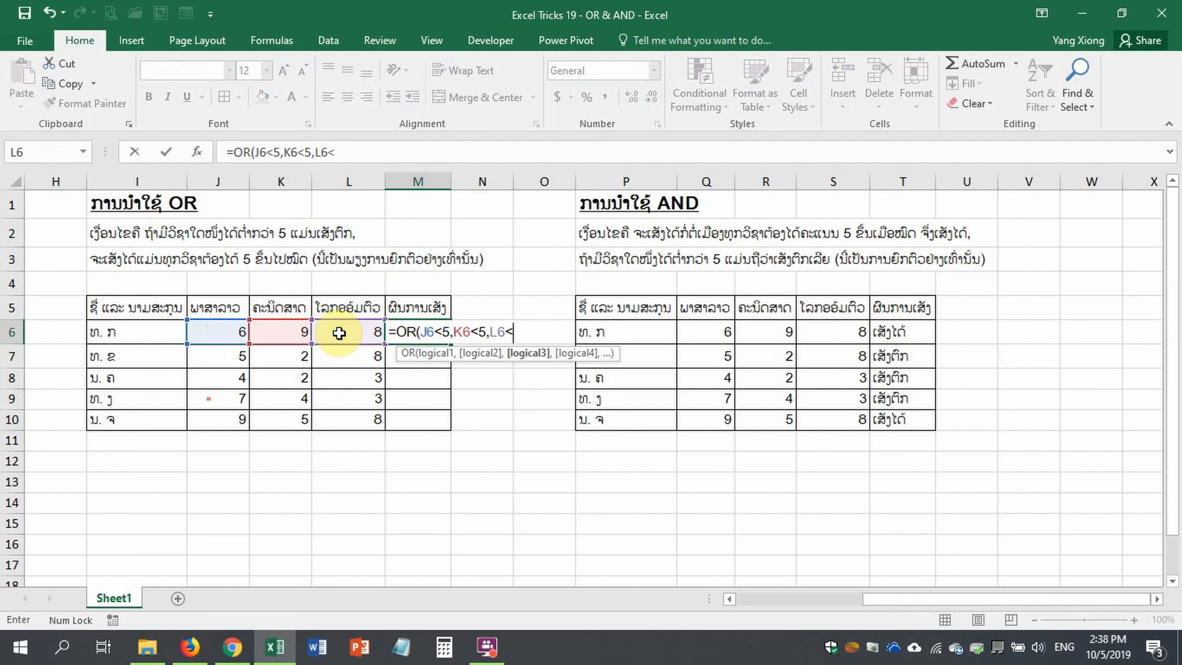
{"action": "key", "text": "ctrl+Return"}
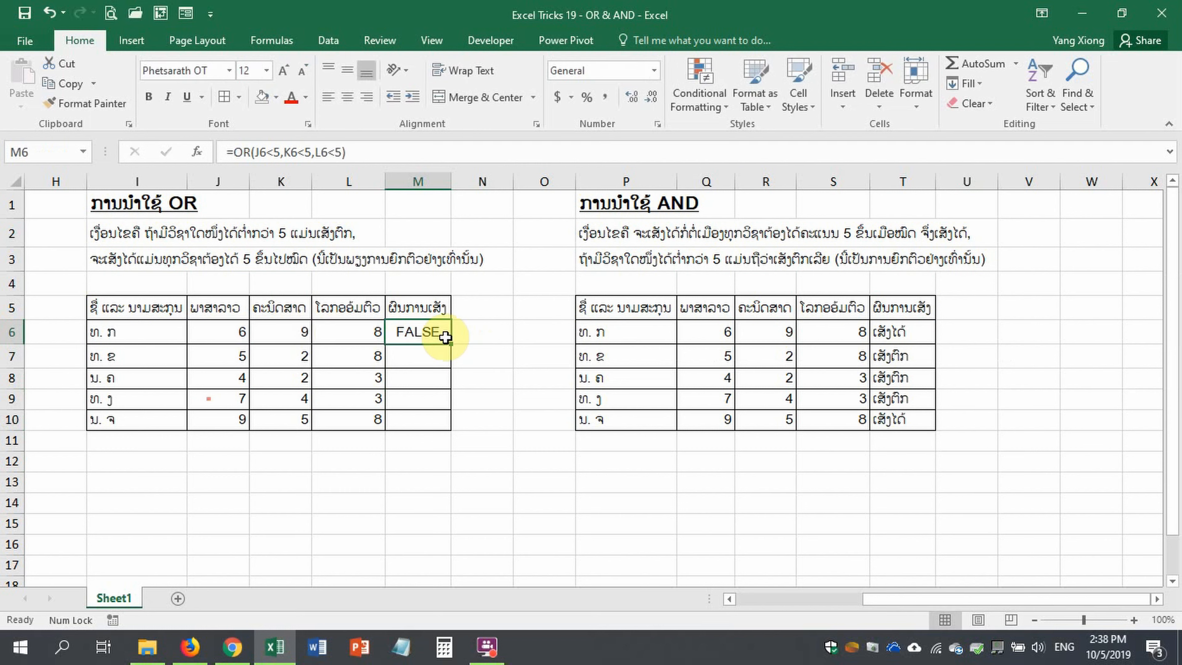
{"action": "left_click_drag", "start_coordinate": [450, 344], "coordinate": [444, 422]}
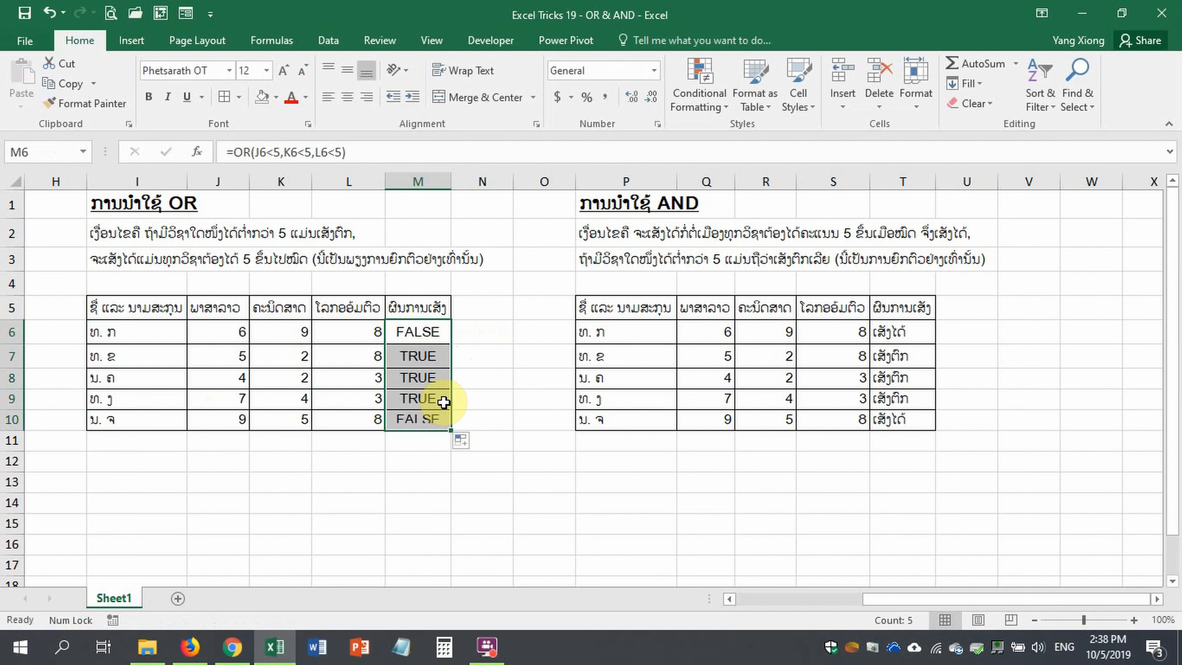
- Fill the result cells M7:M9 of the OR table with yellow
{"action": "left_click", "coordinate": [433, 332]}
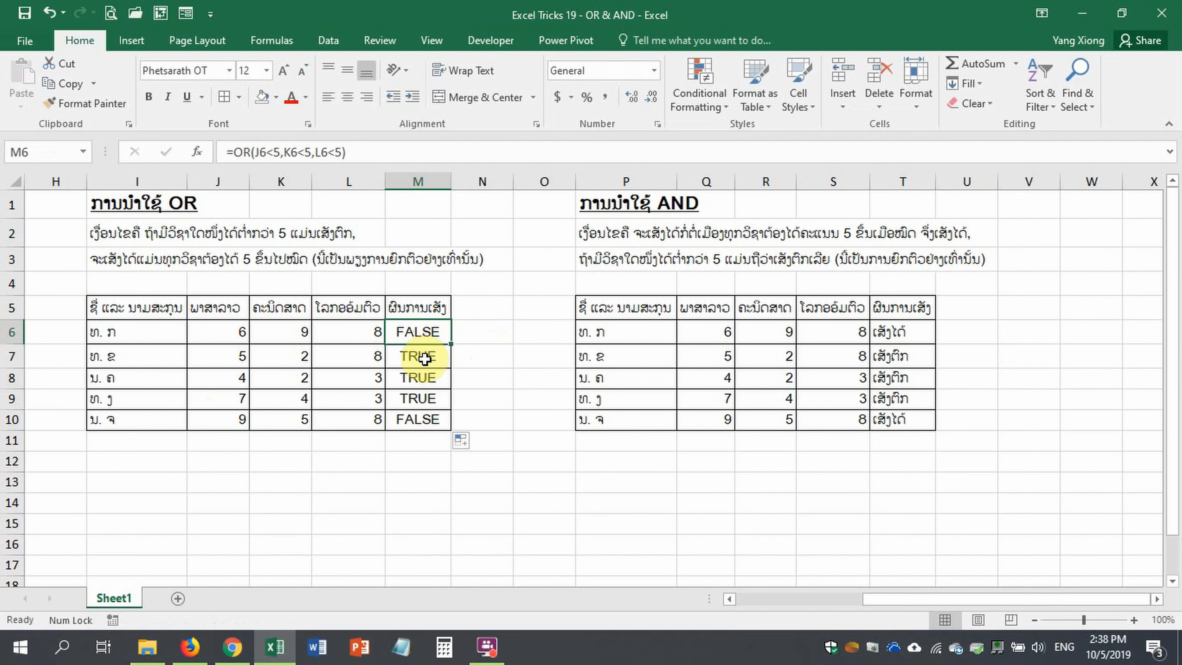
{"action": "left_click_drag", "start_coordinate": [422, 356], "coordinate": [422, 399]}
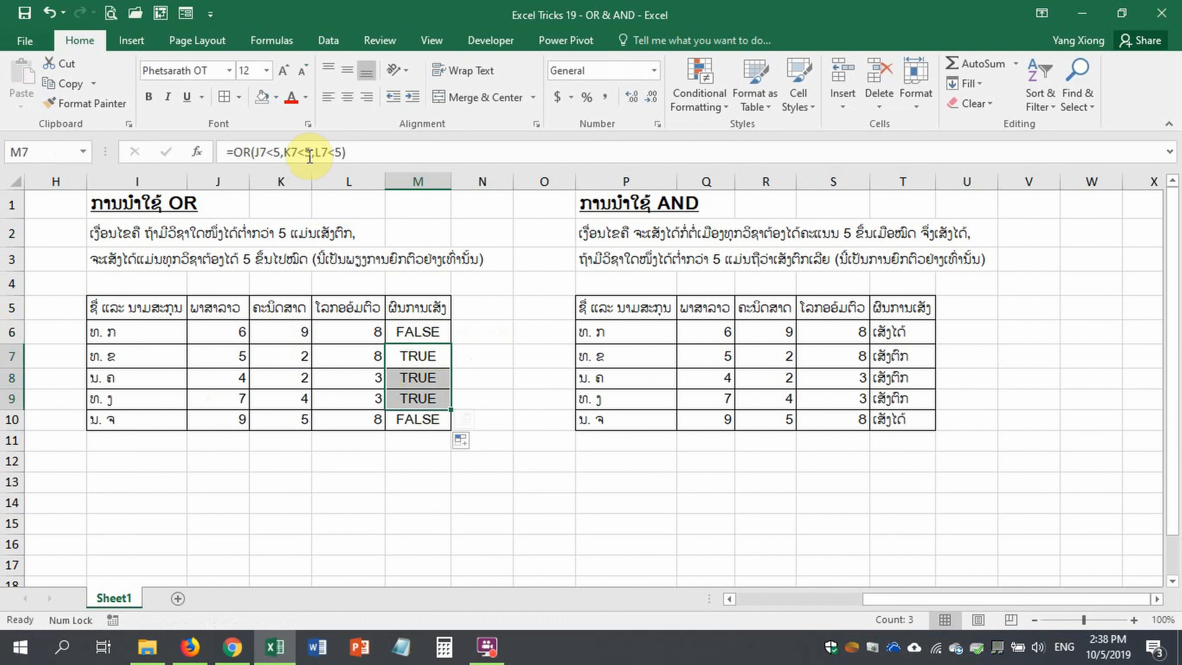
{"action": "left_click", "coordinate": [280, 90]}
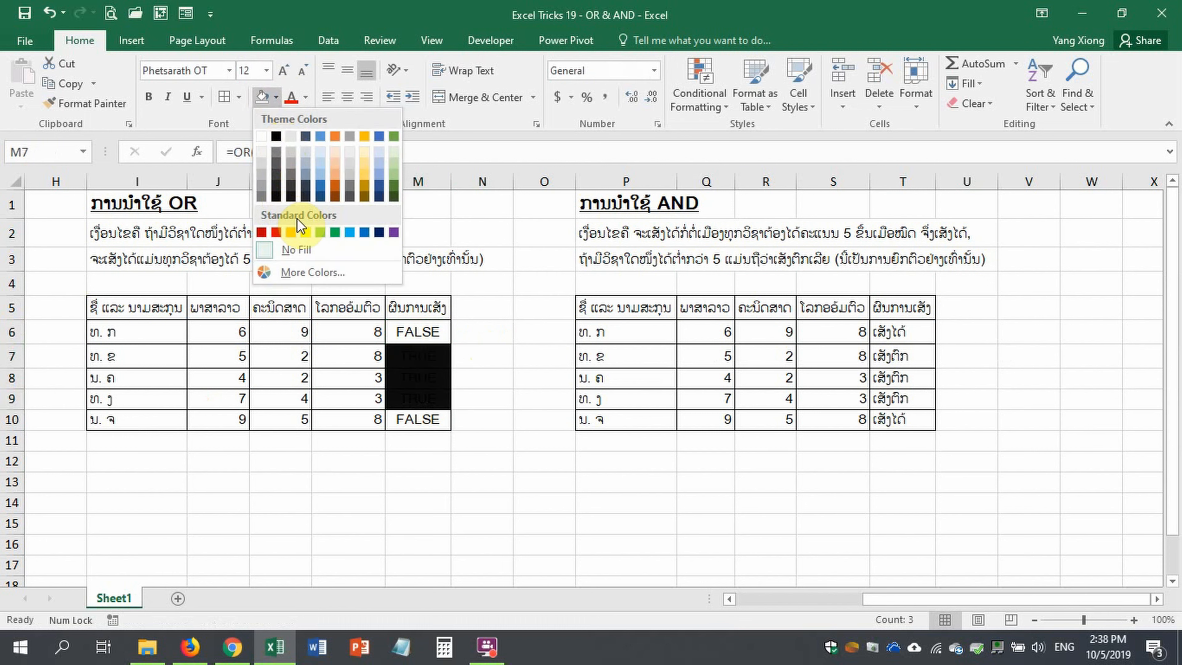
{"action": "left_click", "coordinate": [308, 232]}
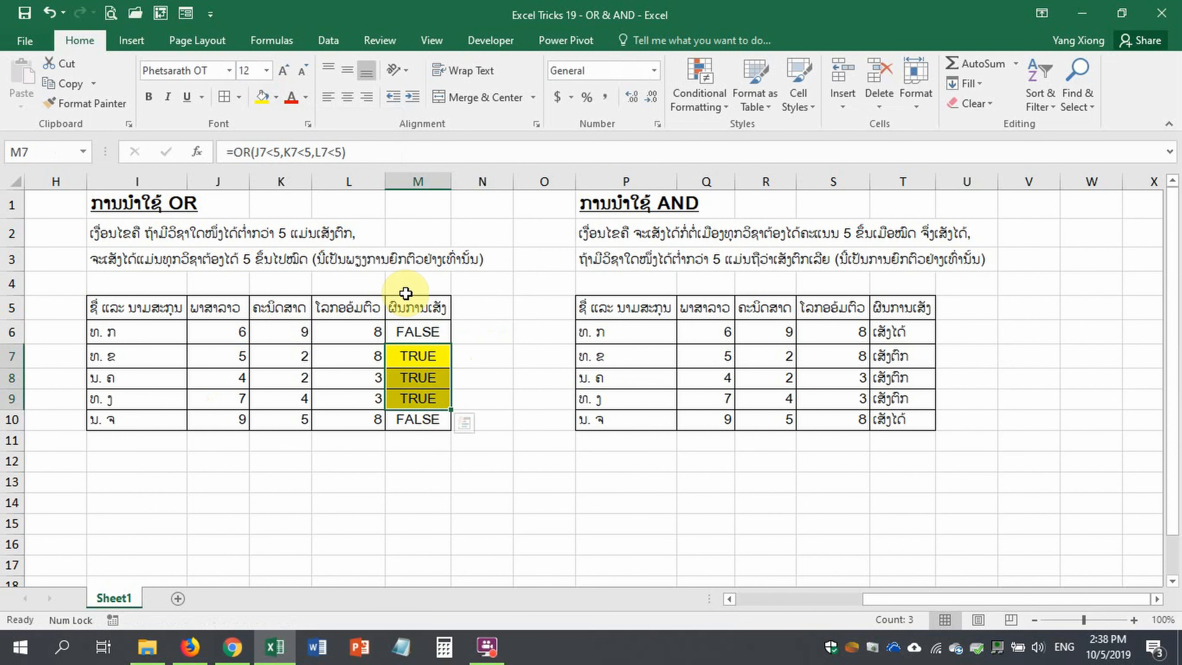
- Enter the Lao note "ພວກນີ້ແມ່ນມີວິຊາໃດໜຶ່ງຕ່ຳກວ່າ 5" in cell N7
{"action": "left_click", "coordinate": [497, 355]}
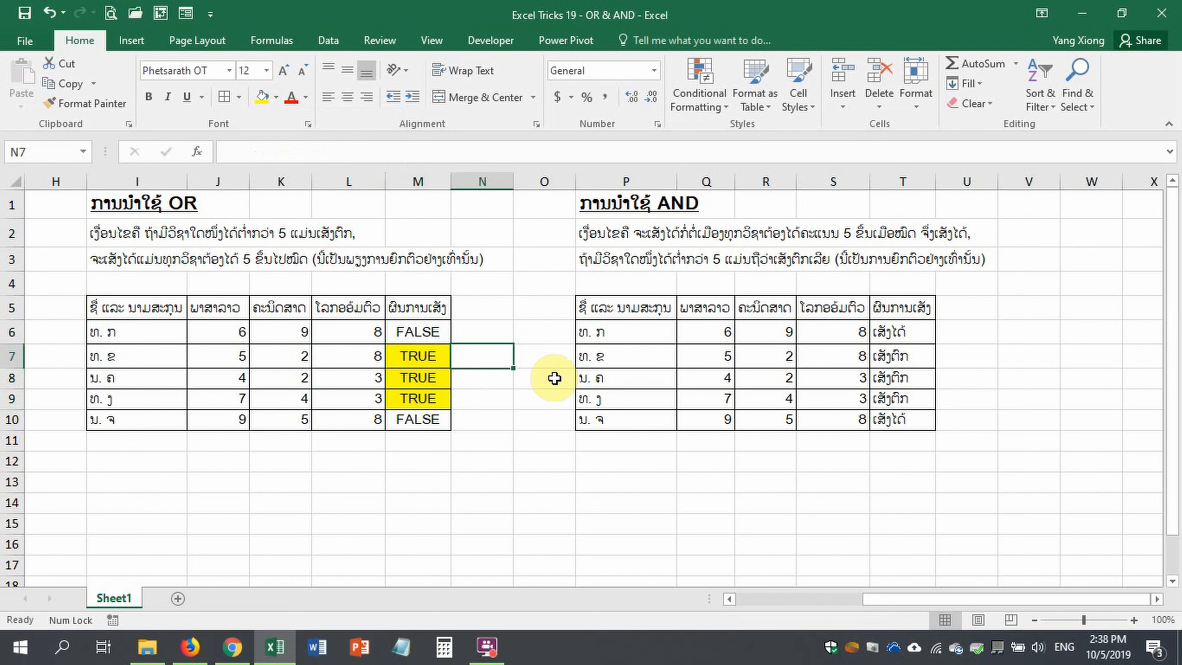
{"action": "type", "text": "r"}
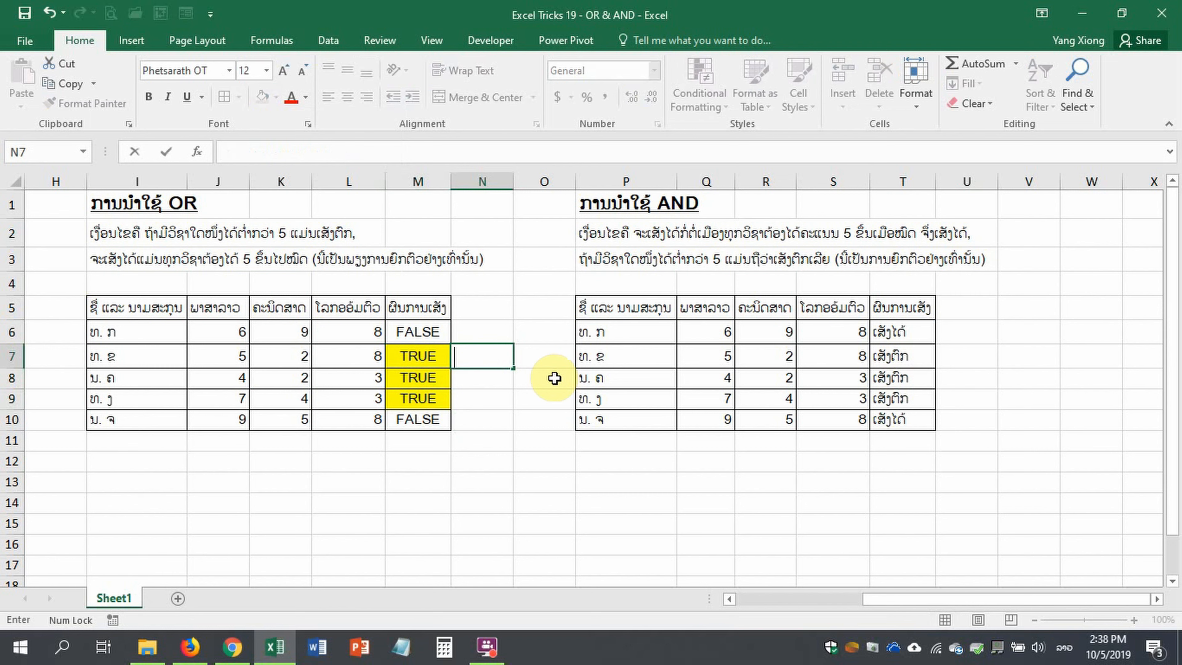
{"action": "type", "text": "ພວກນີ້ແມ່"}
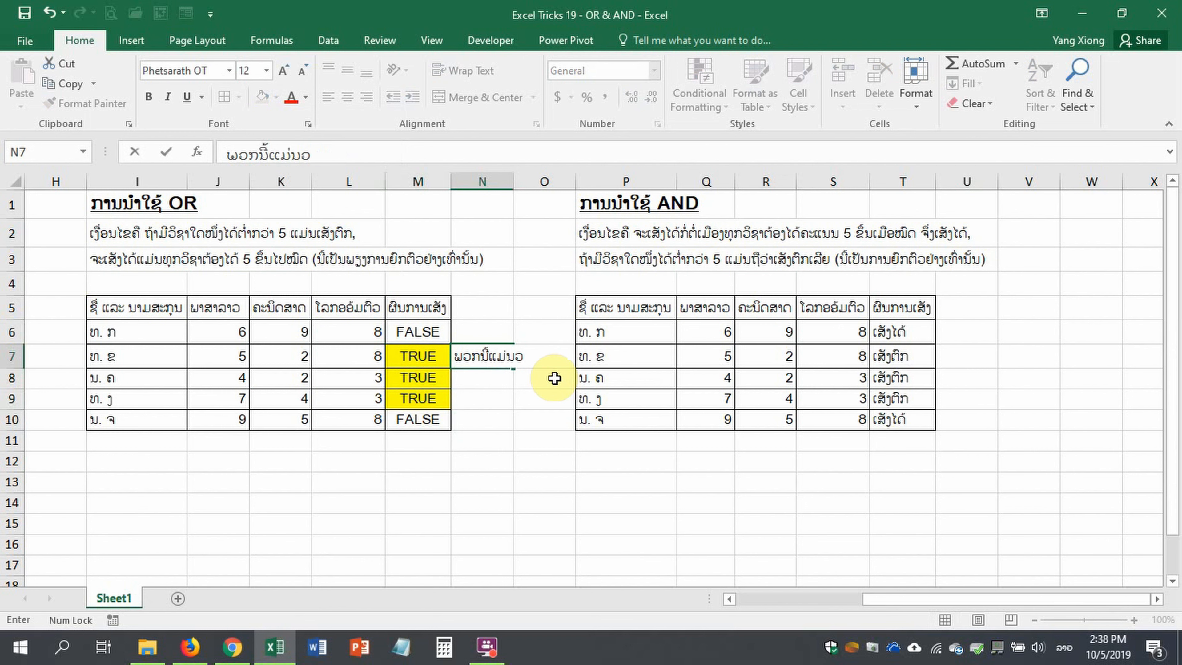
{"action": "type", "text": "ນມີວິຊາໃດ"}
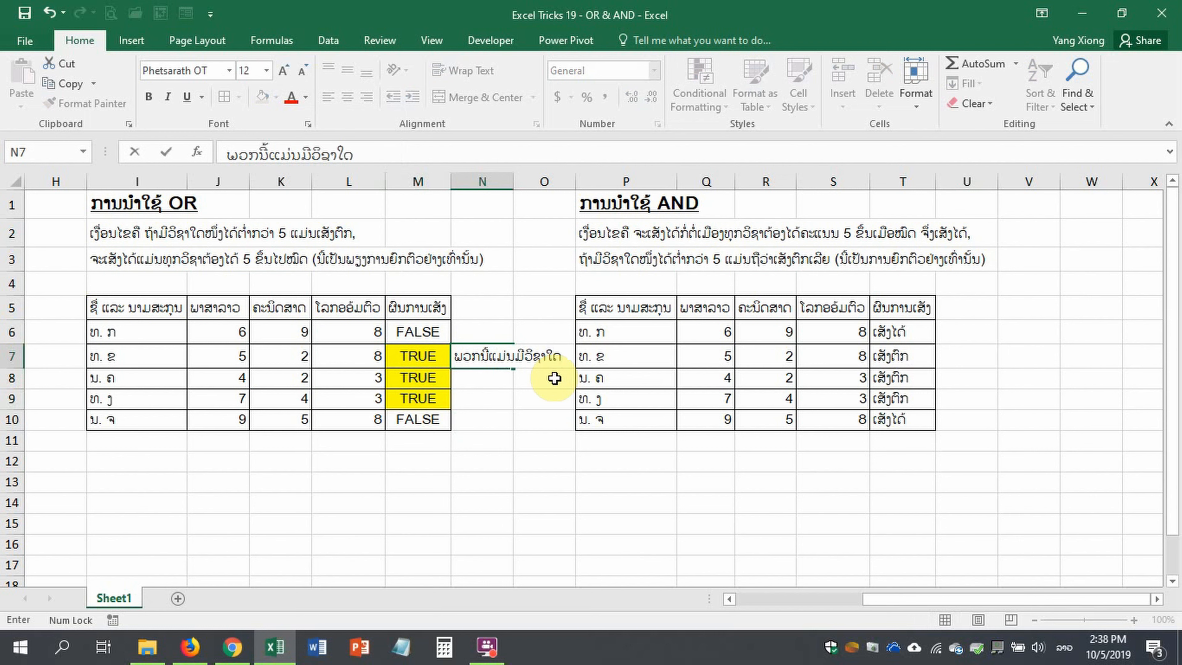
{"action": "type", "text": "ໜຶ່ງຕ່ຳກວ່າ 5"}
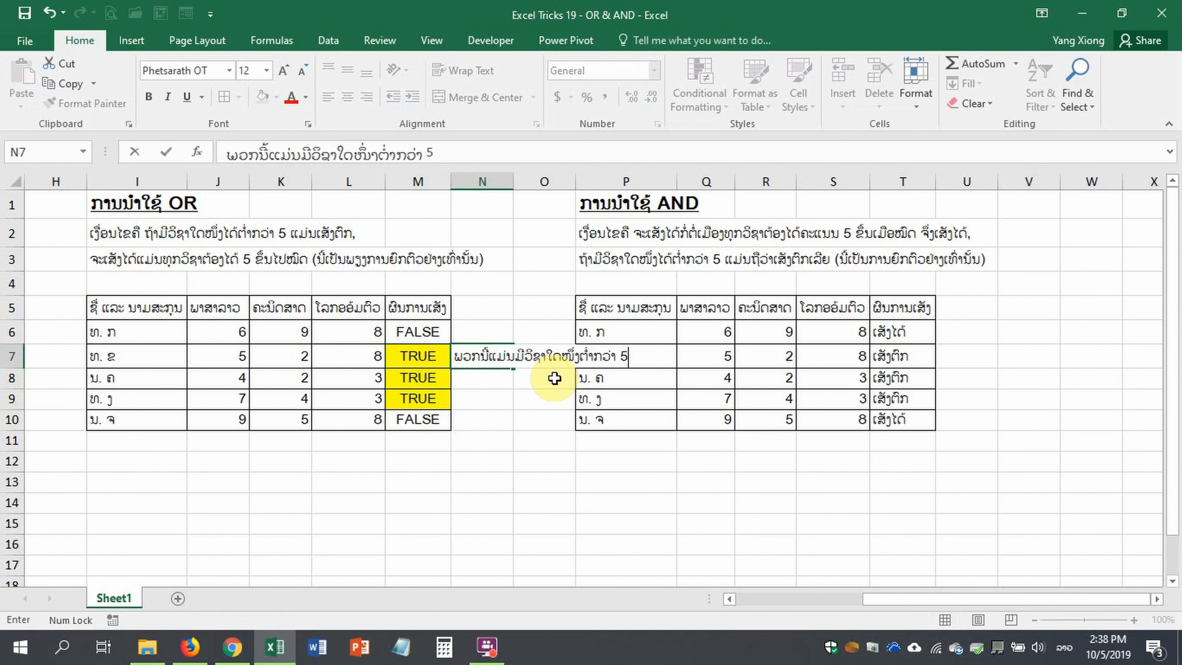
{"action": "key", "text": "ctrl+Return"}
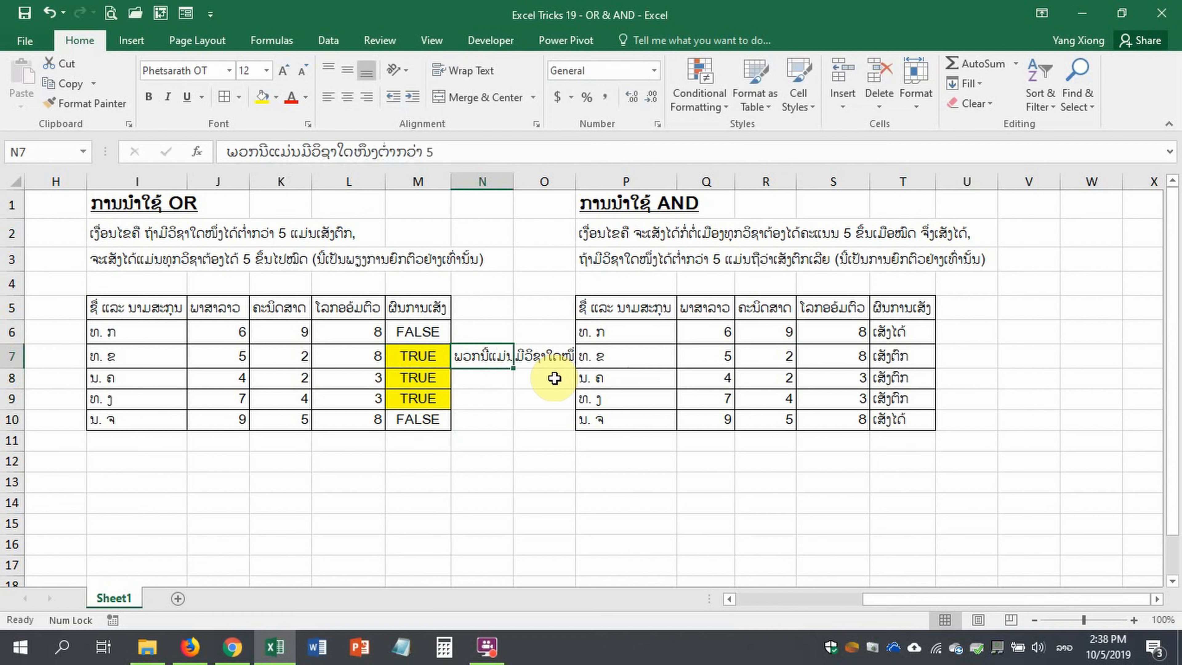
- Try to spread the N7 note over N7:N10 with Fill Justify
{"action": "left_click_drag", "start_coordinate": [501, 354], "coordinate": [508, 416]}
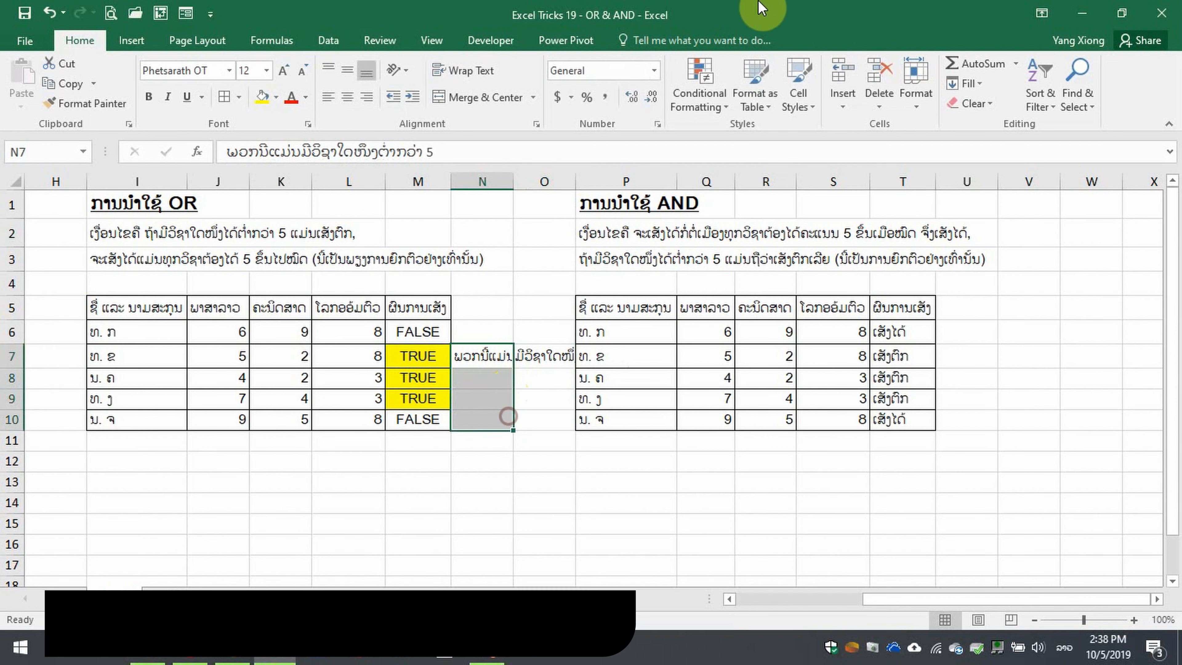
{"action": "left_click", "coordinate": [978, 85]}
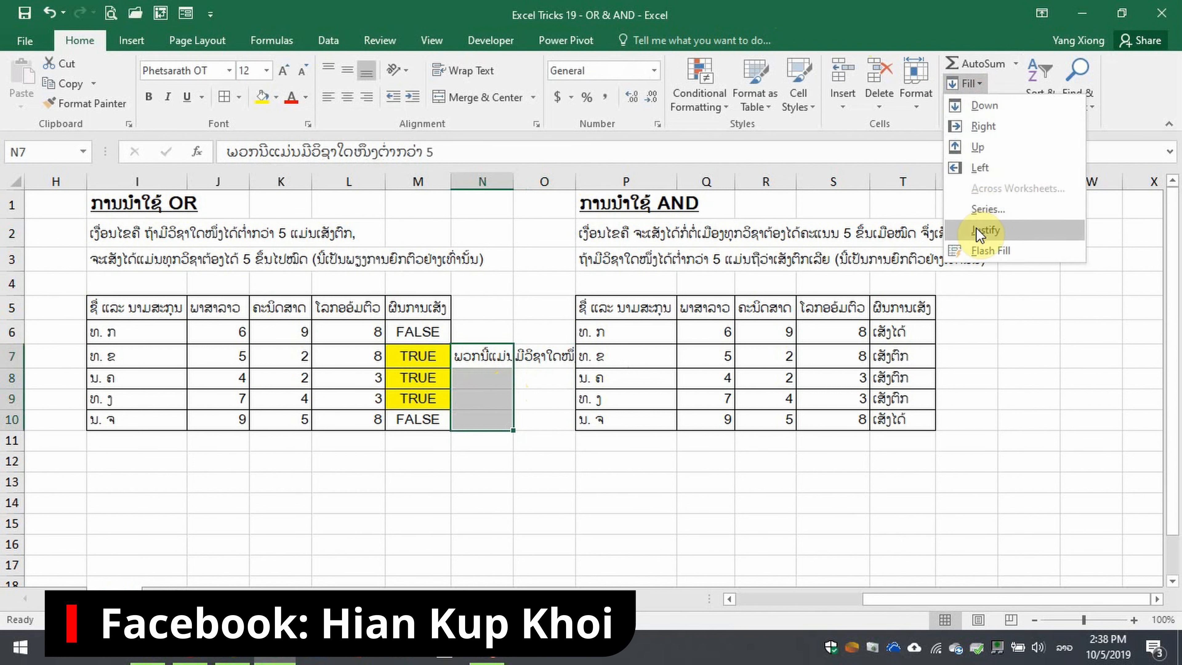
{"action": "left_click", "coordinate": [986, 229]}
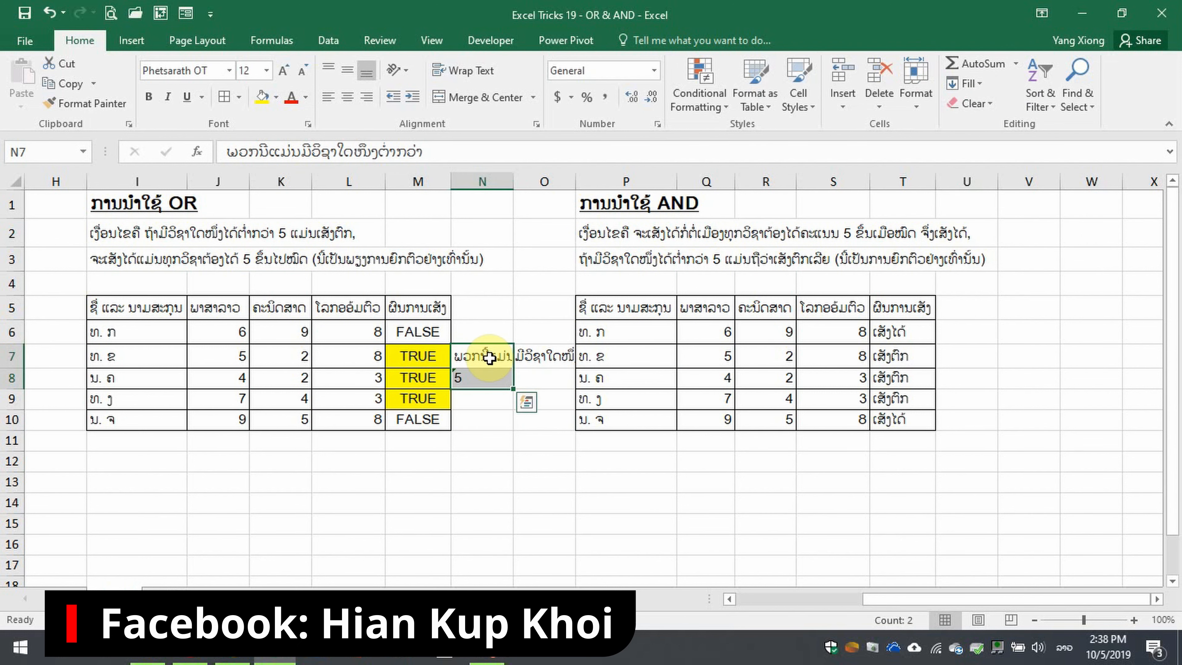
- Insert a space after "ມີ" in the note in cell N7
{"action": "double_click", "coordinate": [490, 359]}
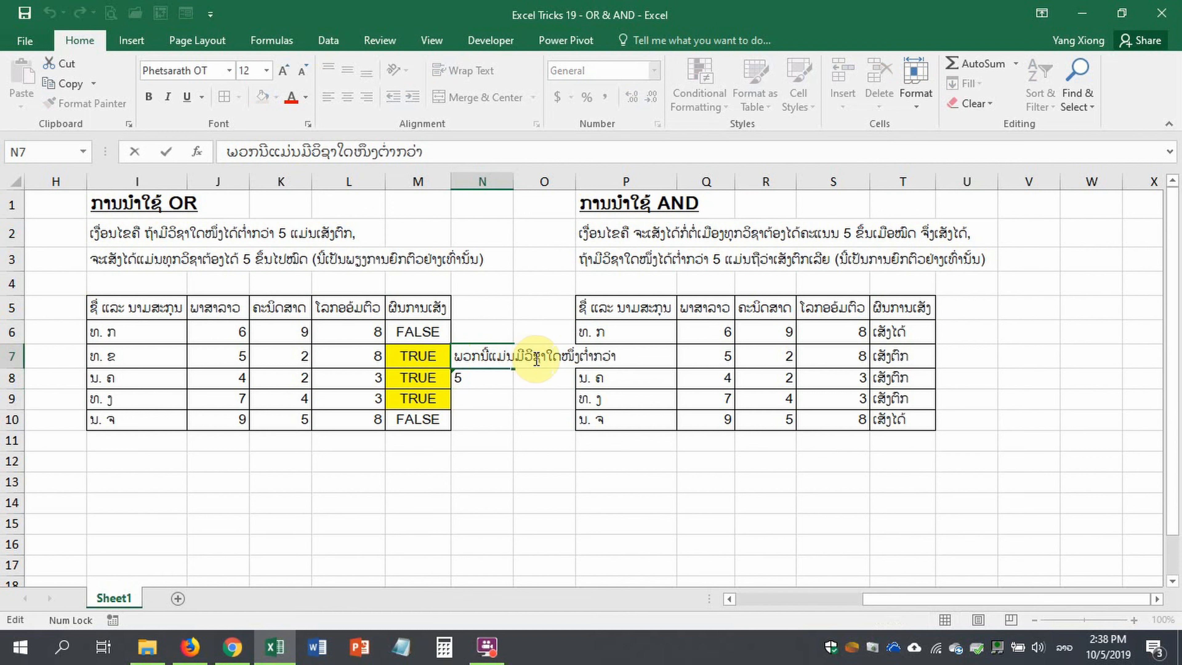
{"action": "left_click", "coordinate": [558, 361]}
{"action": "left_click", "coordinate": [525, 357]}
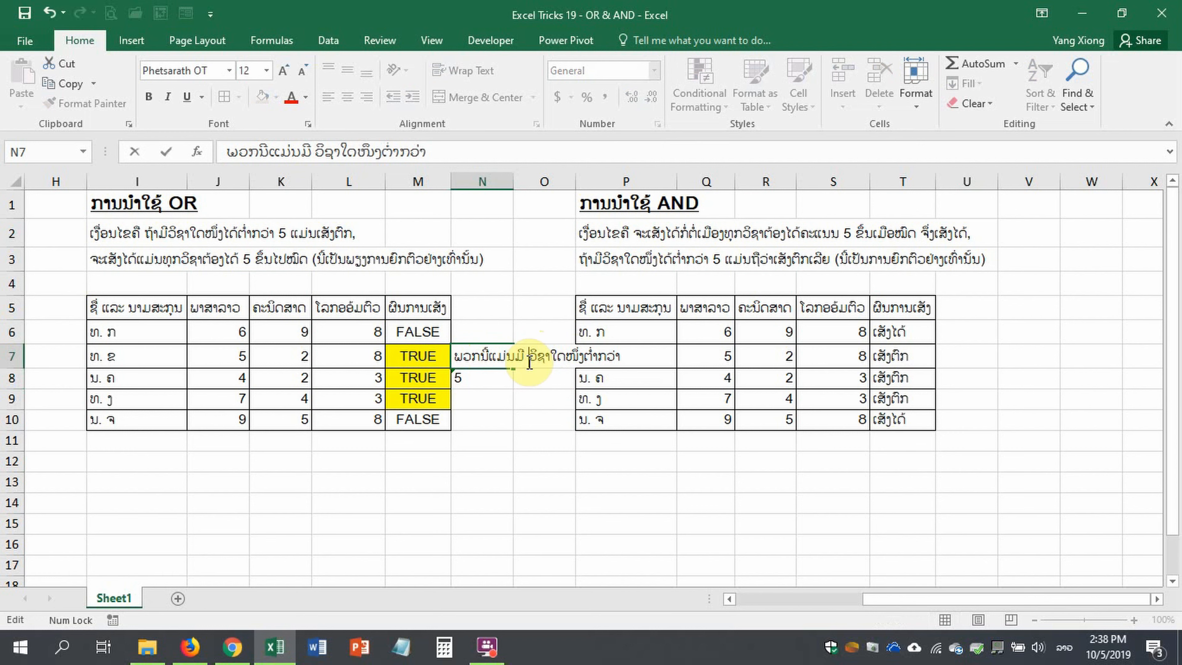
{"action": "key", "text": "ctrl+Return"}
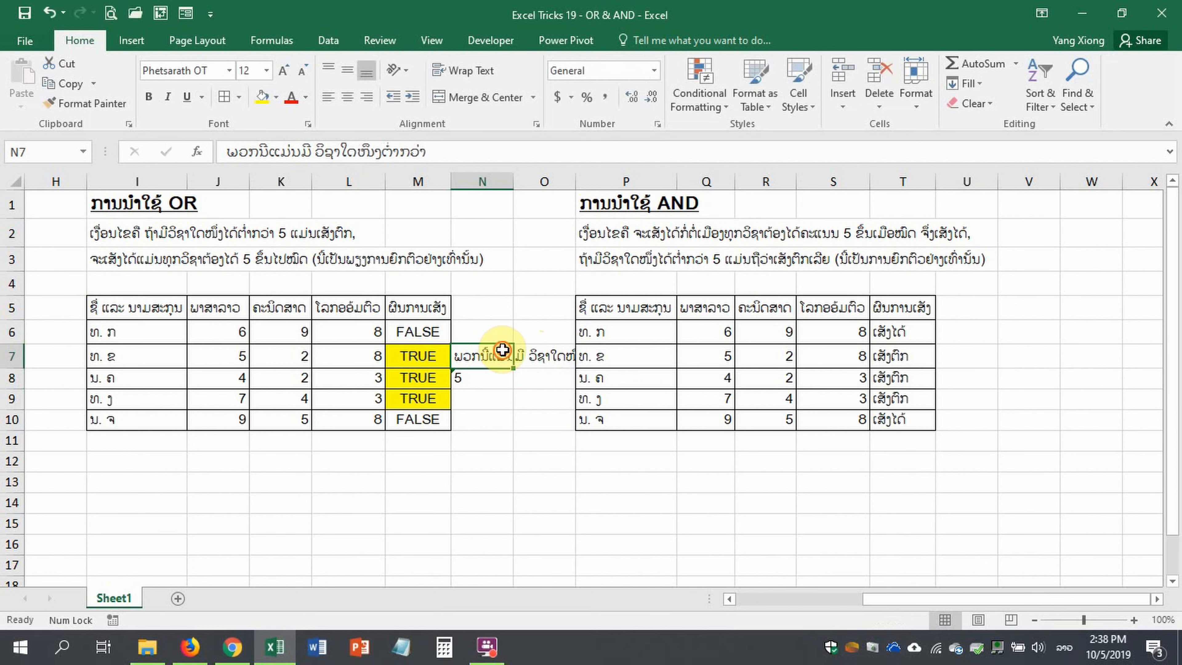
- Append 5 to the end of the N7 note and clear the leftover 5 from N8
{"action": "double_click", "coordinate": [502, 350]}
{"action": "left_click", "coordinate": [639, 359]}
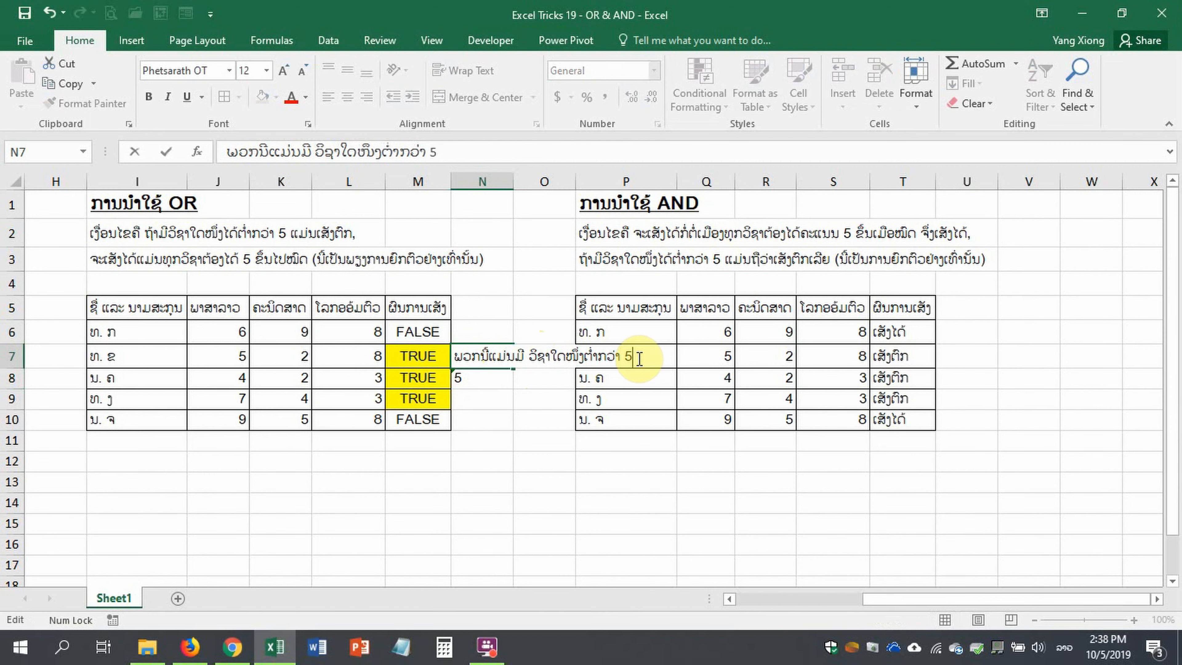
{"action": "key", "text": "Return"}
{"action": "key", "text": "Home"}
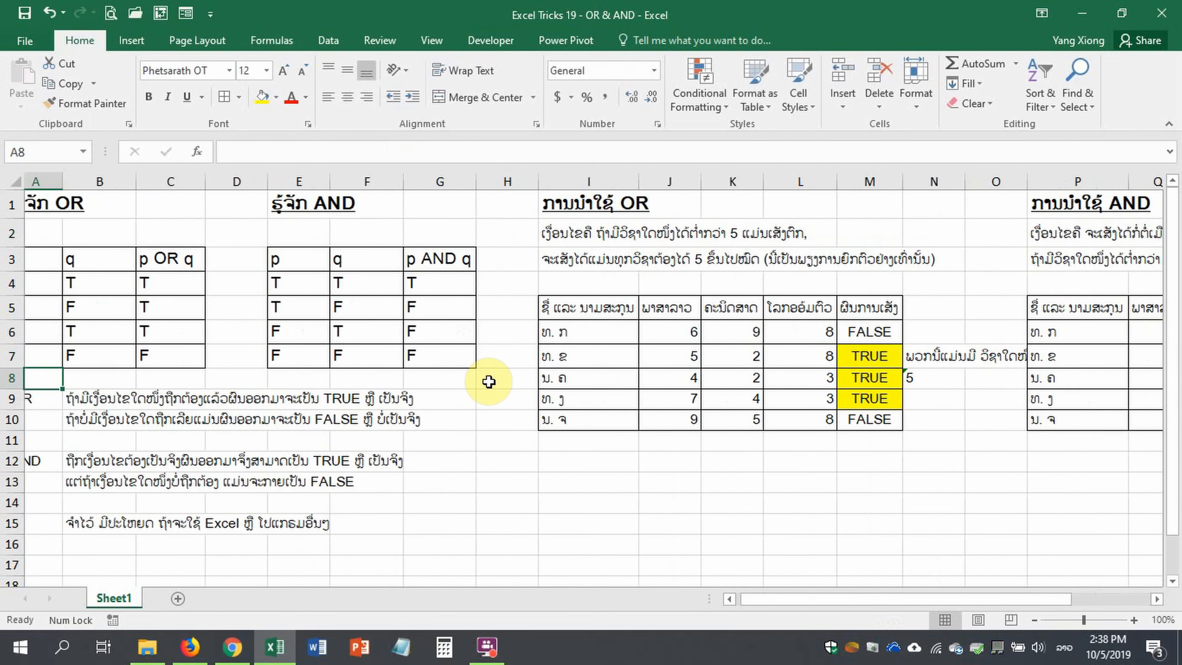
{"action": "scroll", "coordinate": [488, 382], "scroll_direction": "right", "scroll_amount": 7}
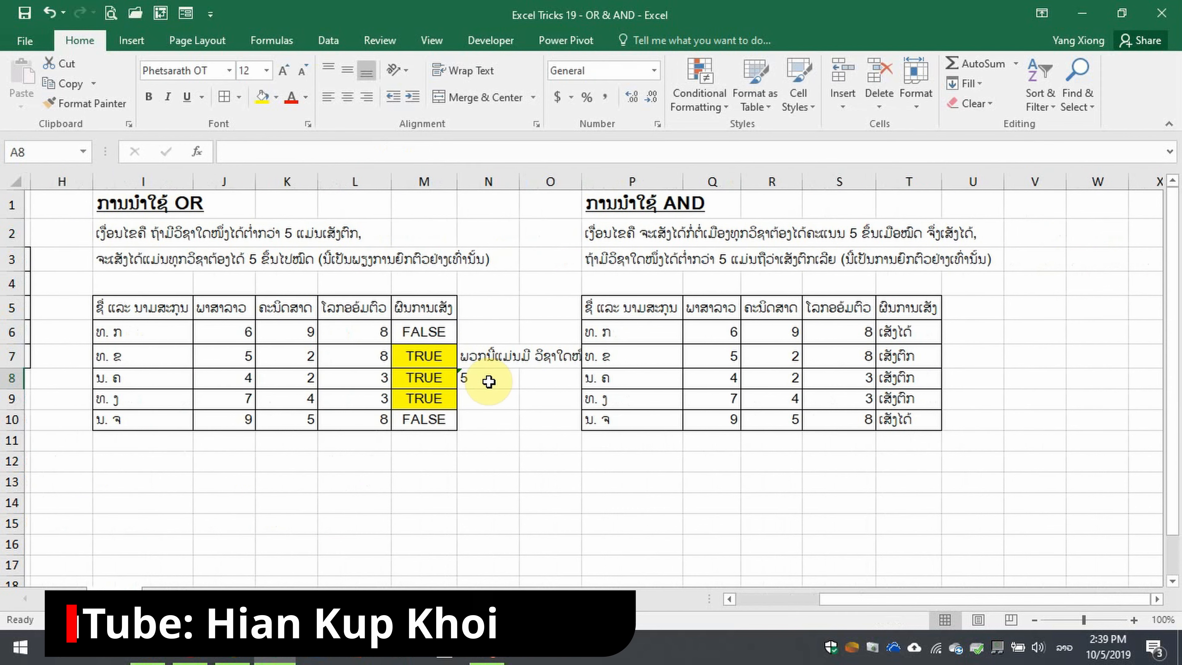
{"action": "left_click", "coordinate": [489, 382]}
{"action": "key", "text": "Delete"}
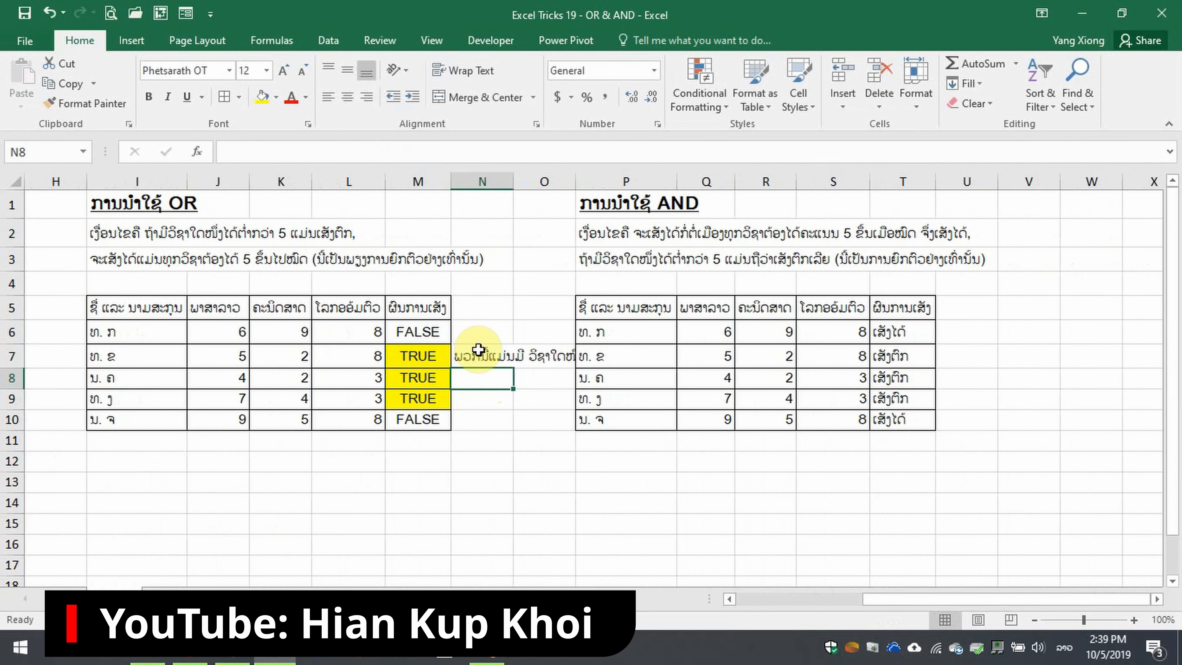
- Split the spaced N7 note across the rows of N7:N10 using Fill Justify
{"action": "left_click_drag", "start_coordinate": [478, 349], "coordinate": [481, 415]}
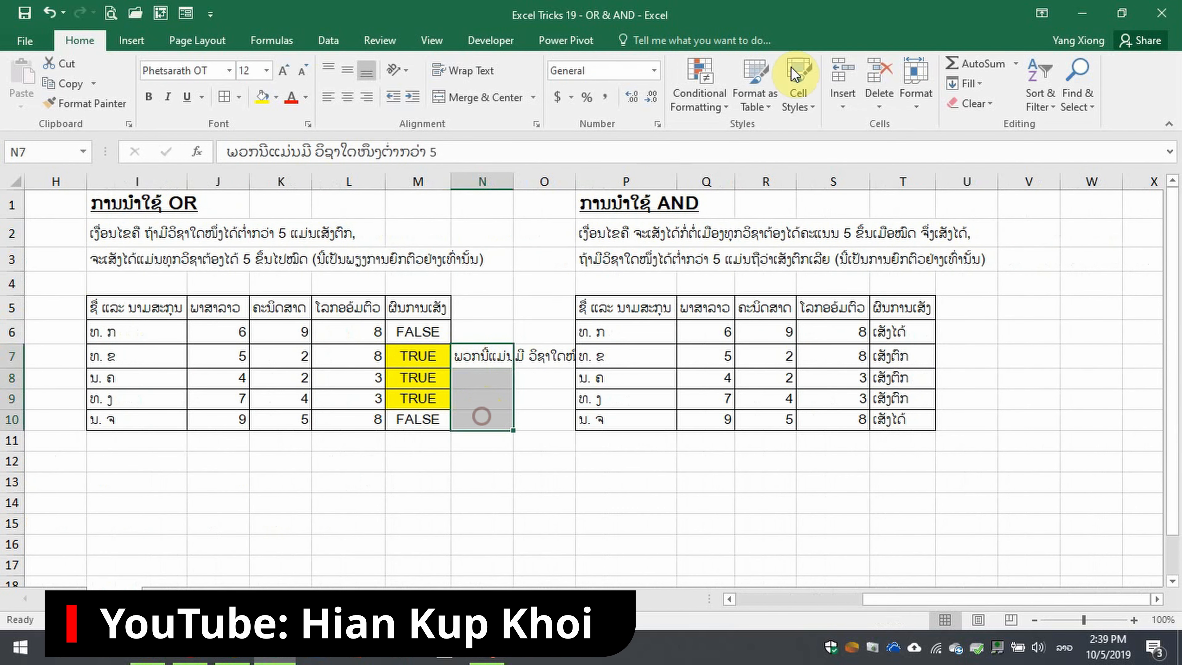
{"action": "left_click", "coordinate": [977, 89]}
{"action": "left_click", "coordinate": [983, 230]}
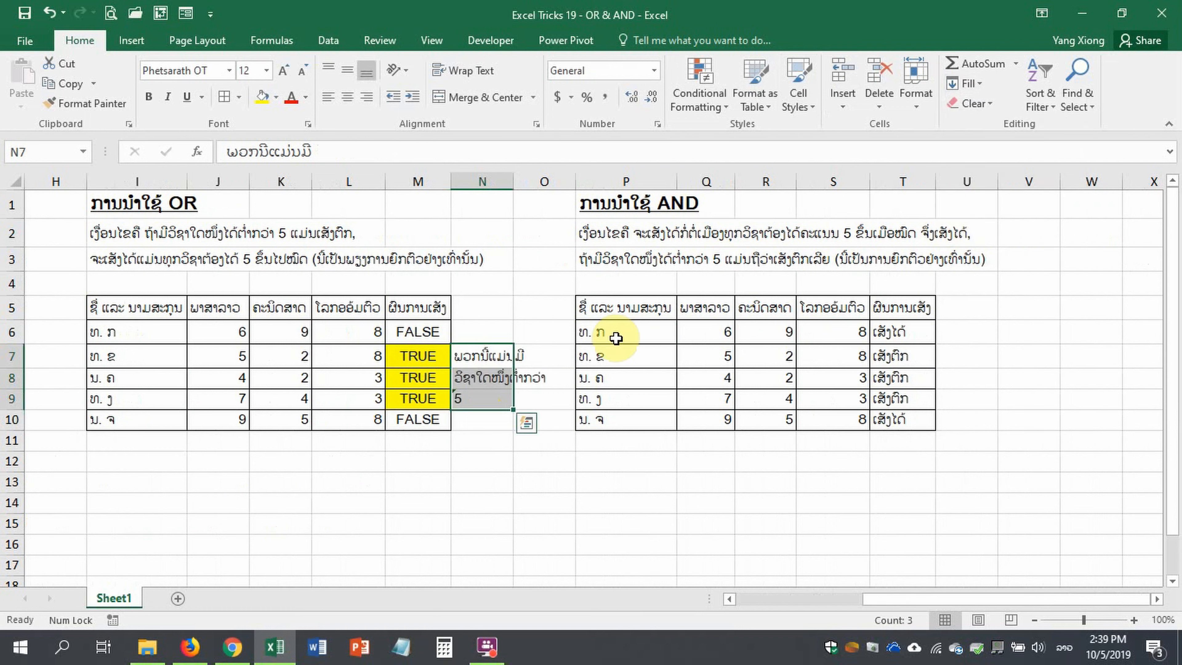
{"action": "left_click", "coordinate": [491, 440]}
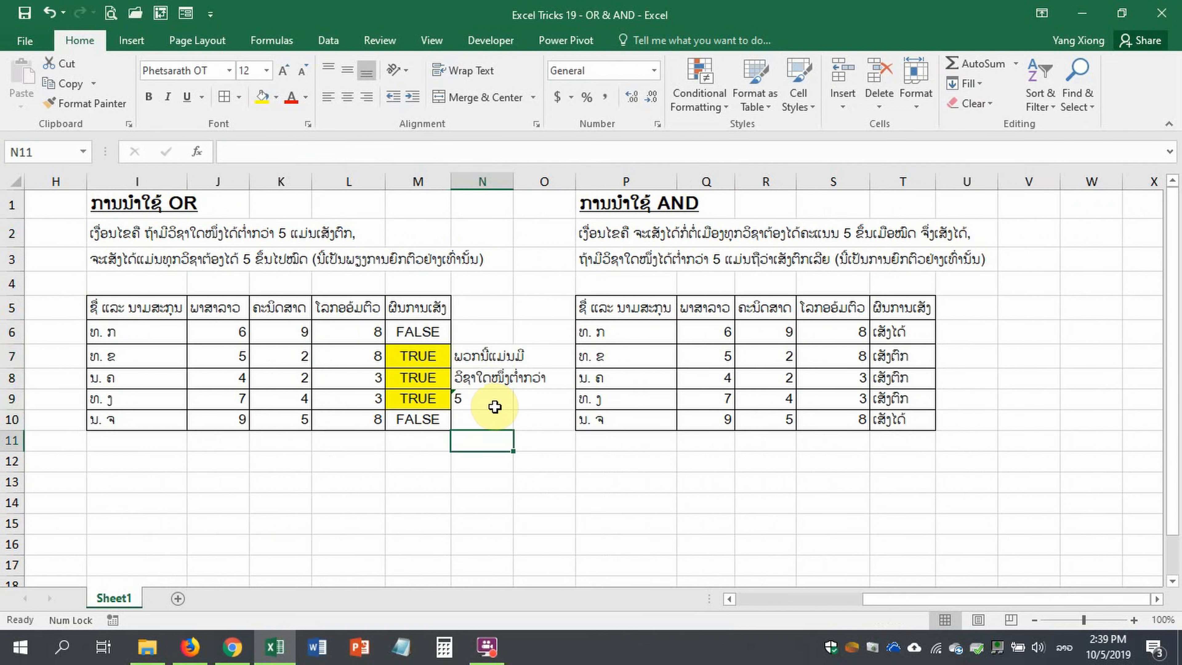
- Add 5 to the end of the text in N8 and clear cell N9
{"action": "left_click", "coordinate": [493, 377]}
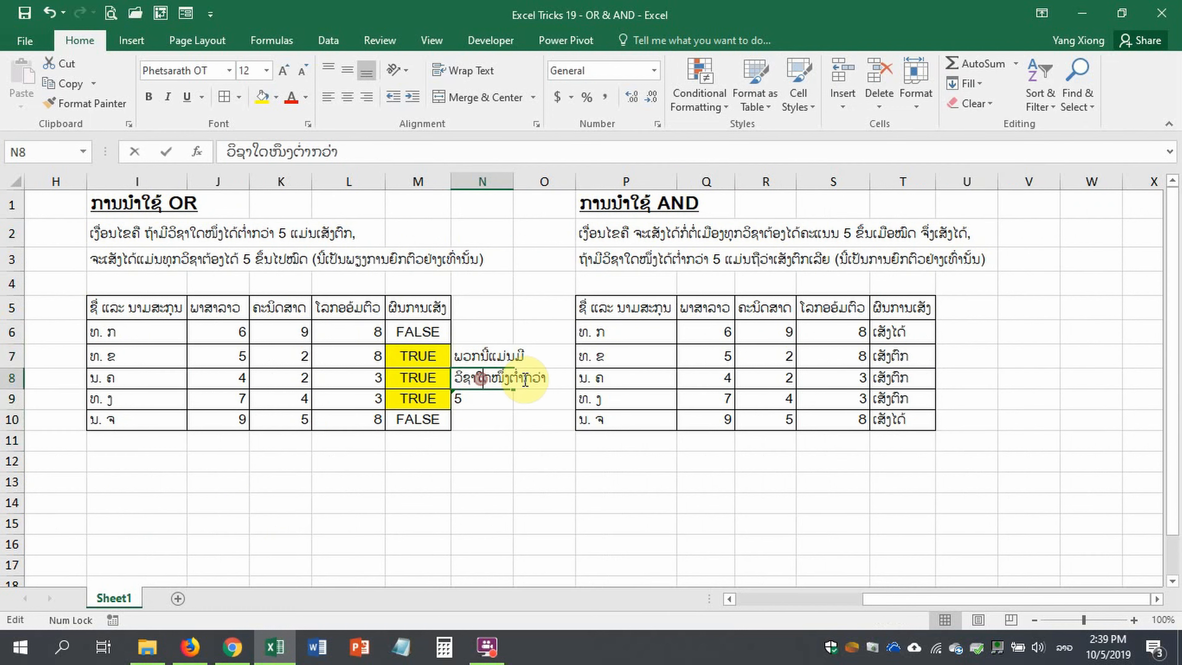
{"action": "key", "text": "F2"}
{"action": "key", "text": "Escape"}
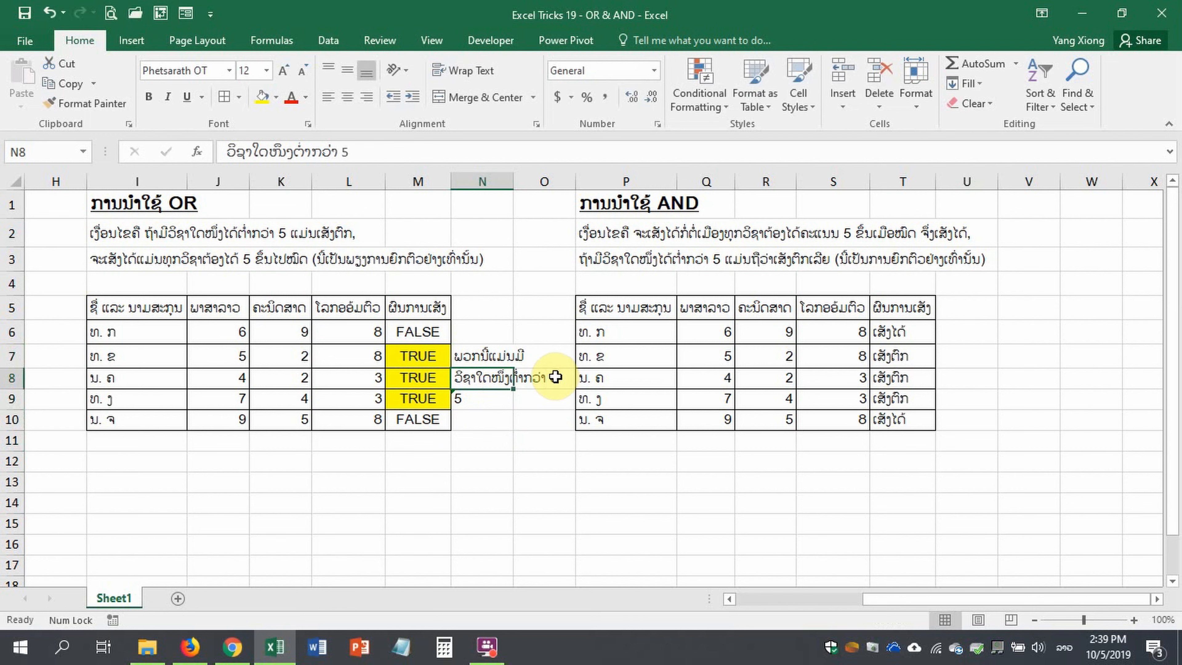
{"action": "left_click", "coordinate": [486, 400]}
{"action": "key", "text": "Delete"}
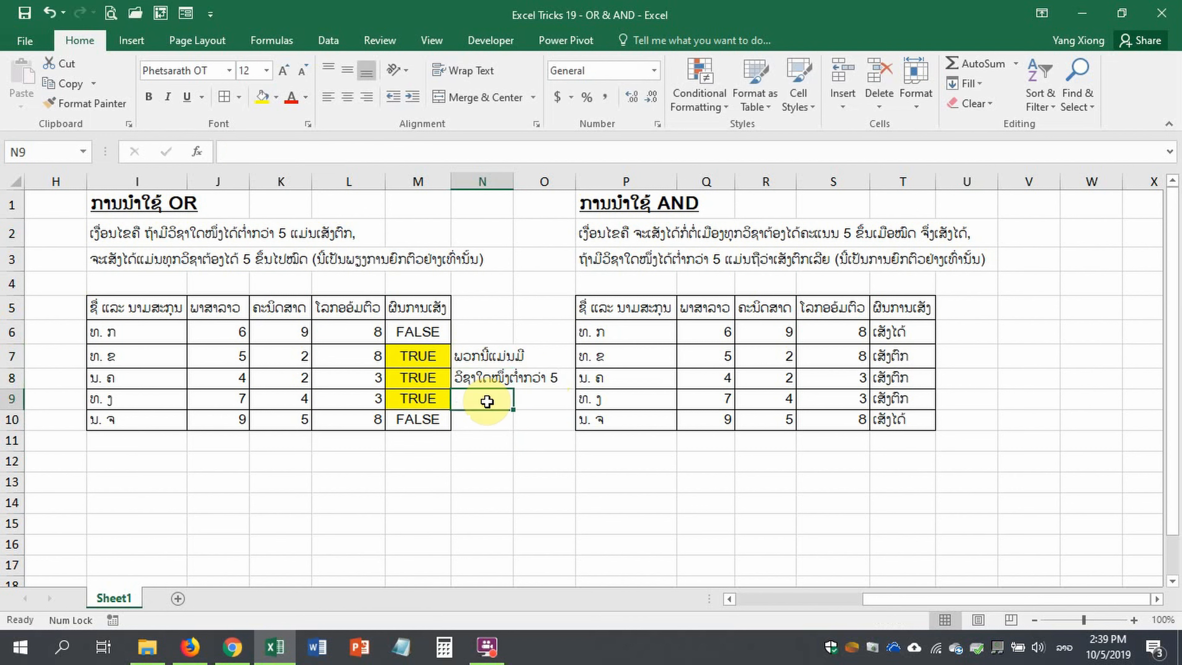
{"action": "left_click", "coordinate": [500, 459]}
{"action": "left_click", "coordinate": [486, 353]}
{"action": "left_click", "coordinate": [484, 378]}
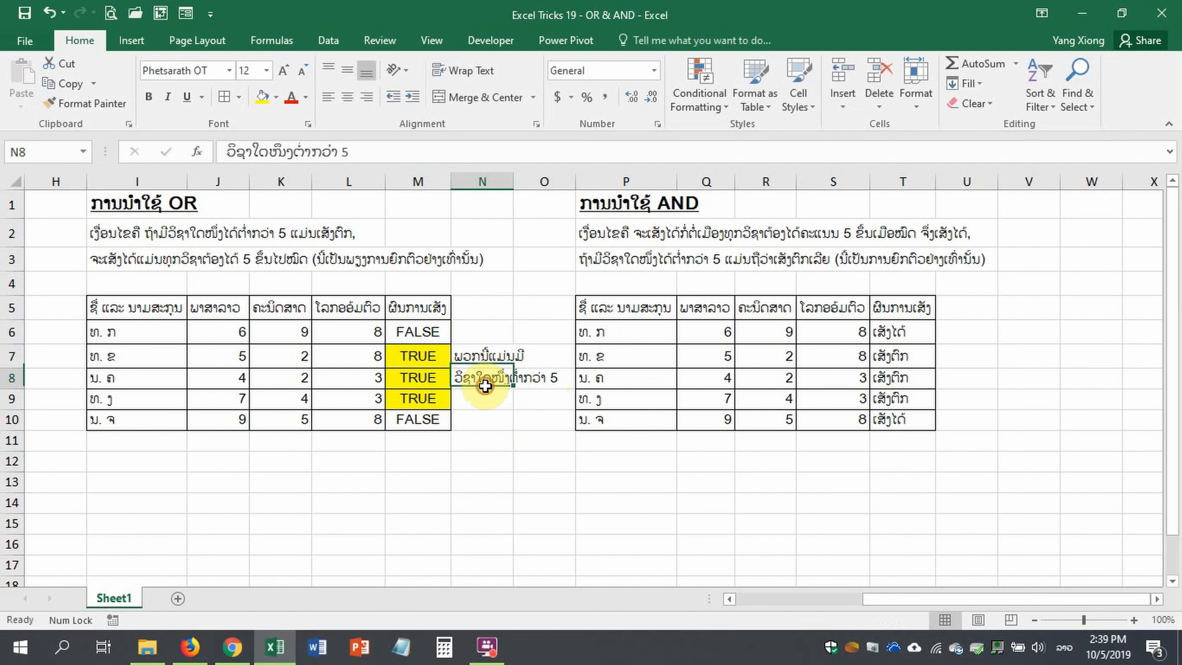
{"action": "left_click", "coordinate": [484, 420]}
{"action": "left_click", "coordinate": [492, 504]}
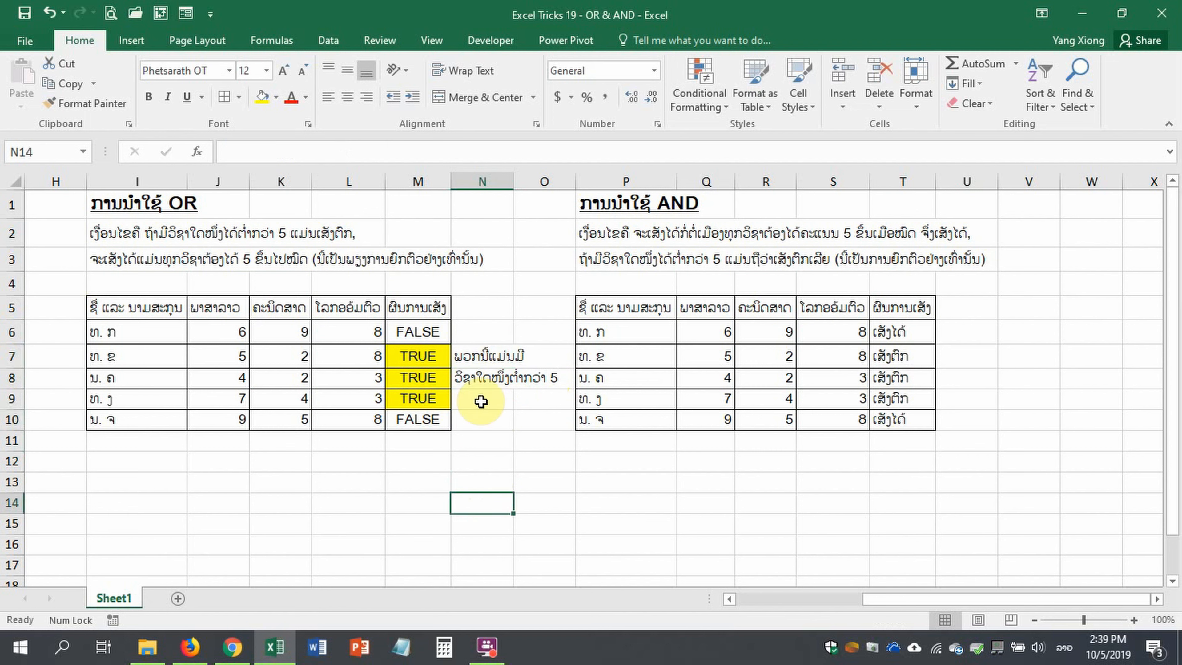
{"action": "left_click", "coordinate": [416, 332]}
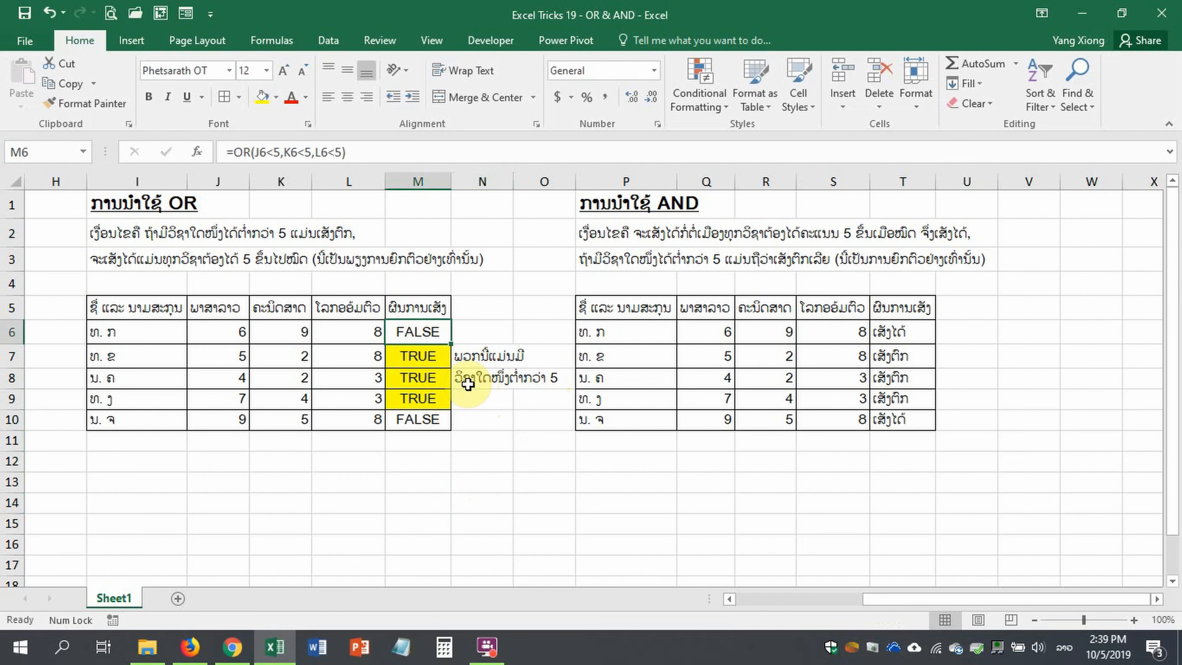
- Wrap the OR test in M6 in an IF that returns "ເສັງຕົກ" when true and "ເສັງໄດ້" when false
{"action": "left_click", "coordinate": [238, 149]}
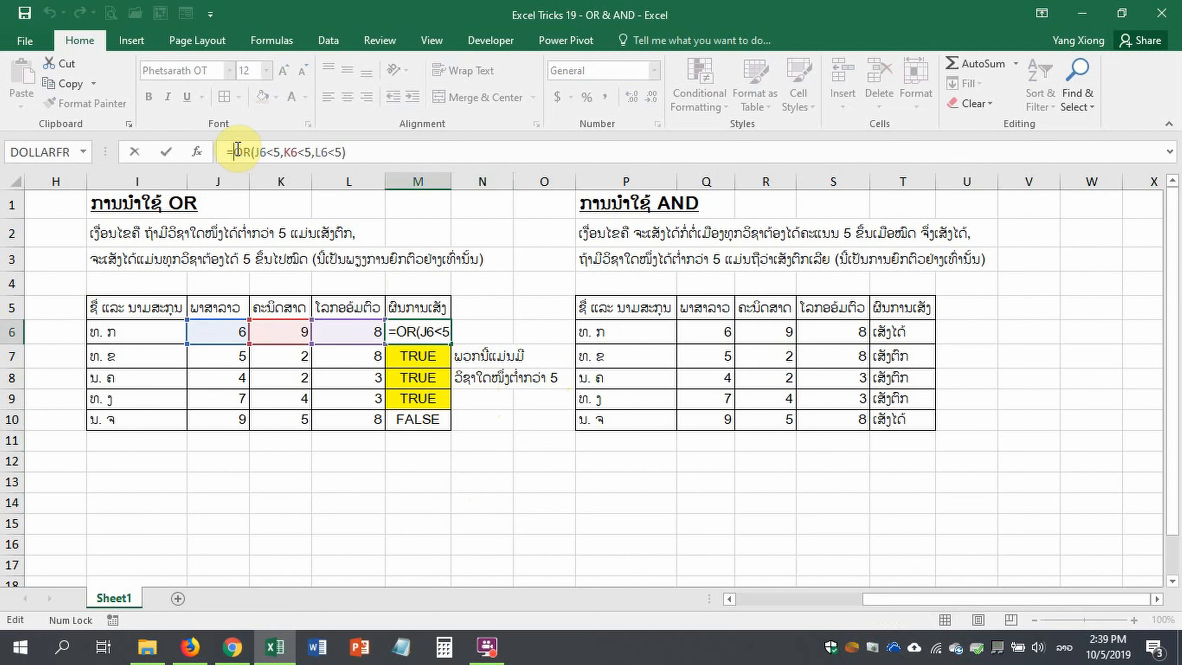
{"action": "type", "text": "if"}
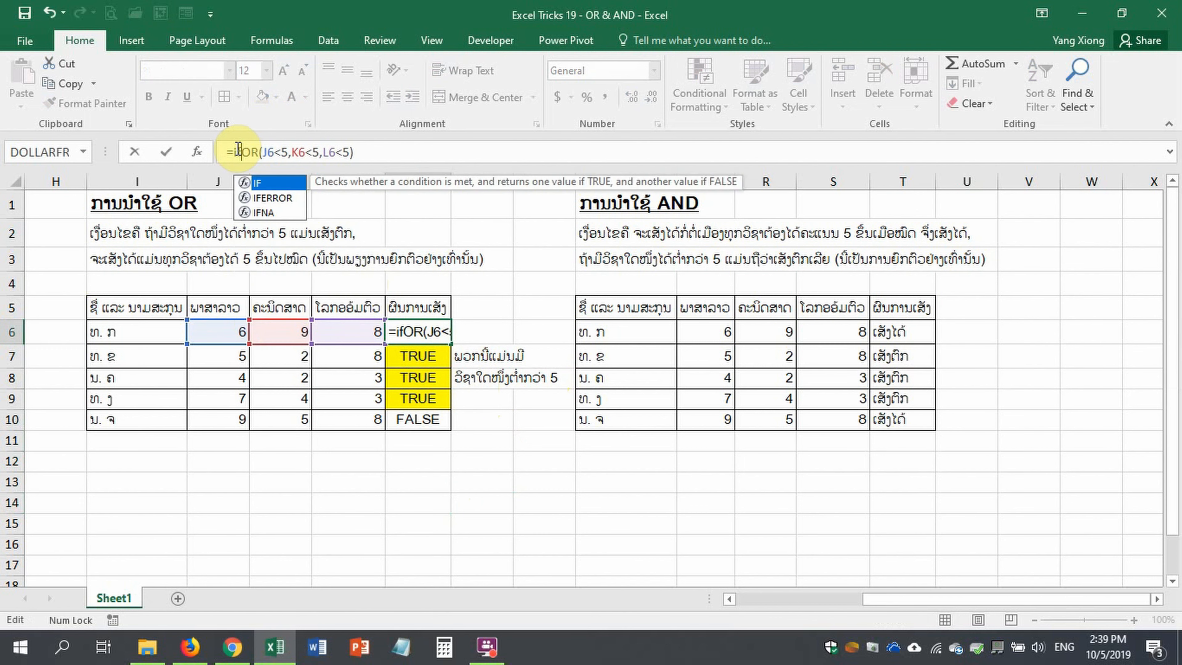
{"action": "type", "text": "("}
{"action": "left_click", "coordinate": [404, 159]}
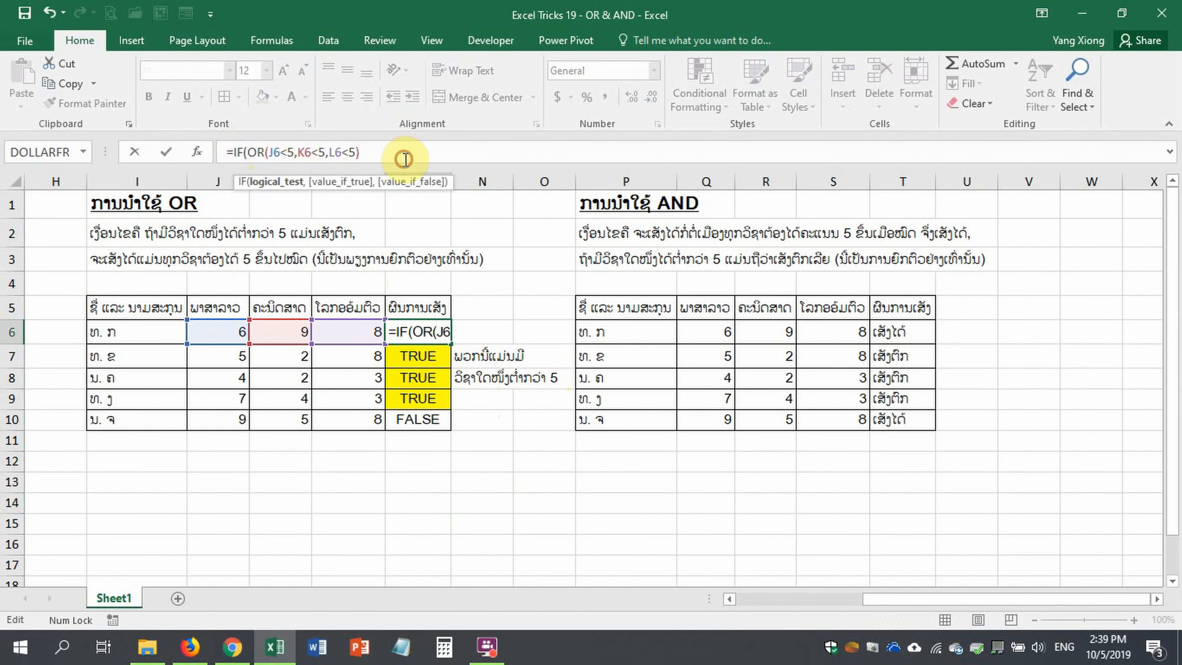
{"action": "type", "text": ","}
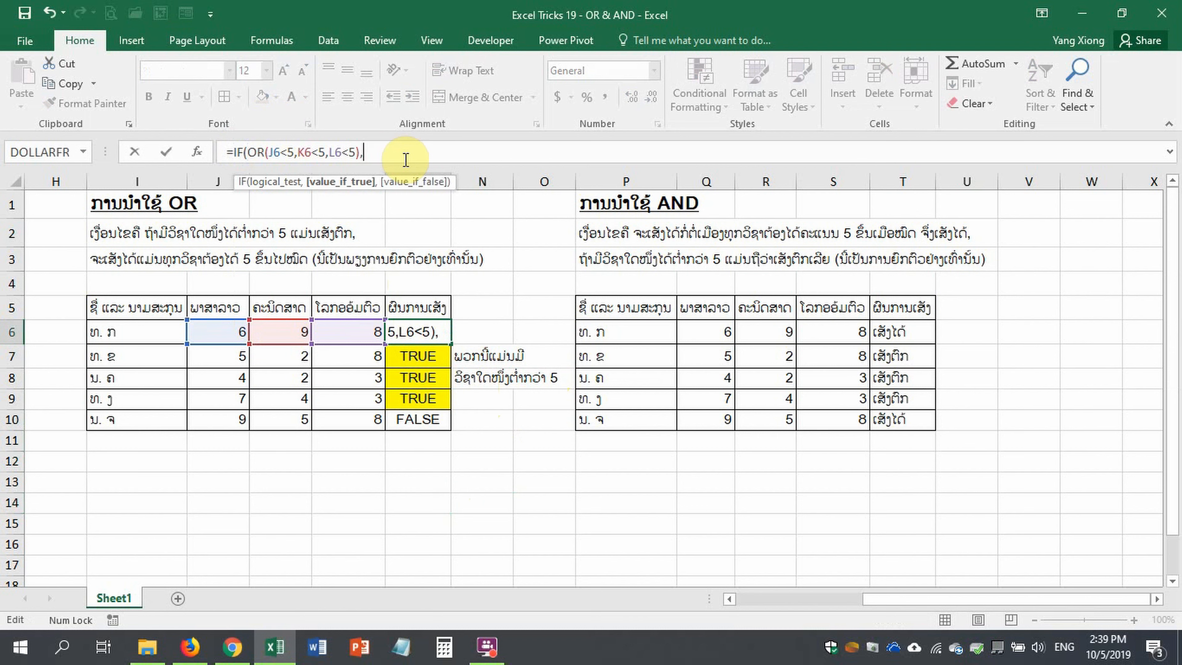
{"action": "type", "text": "\"ເສ"}
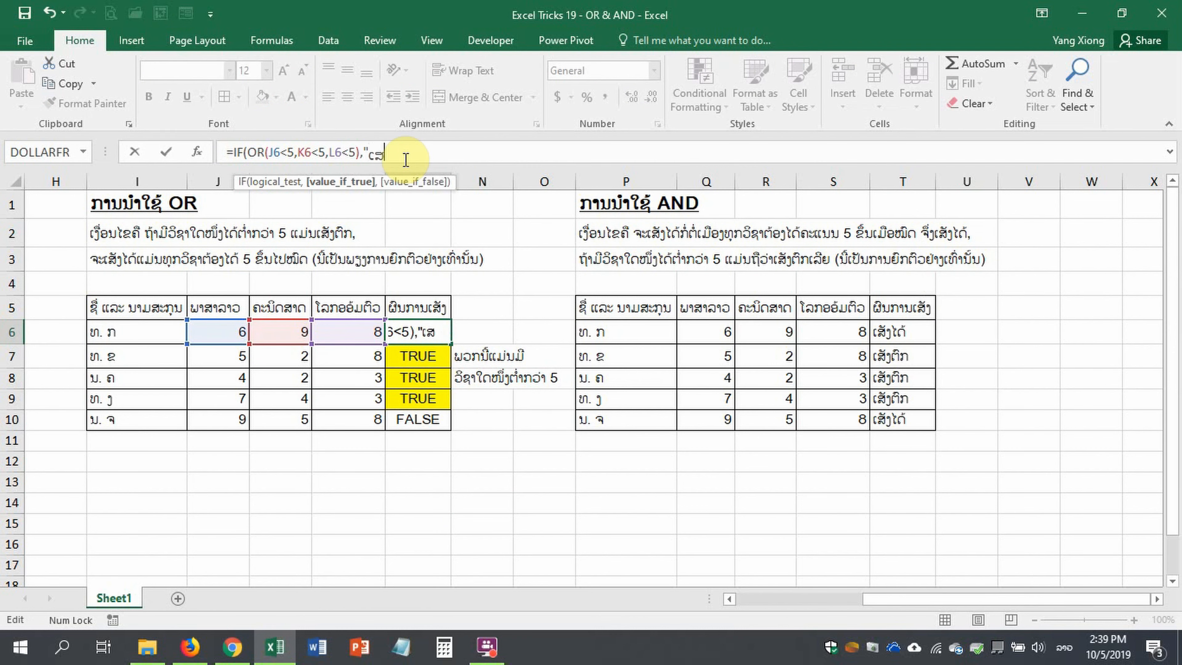
{"action": "type", "text": "ັງຕົກ\",\"ເ"}
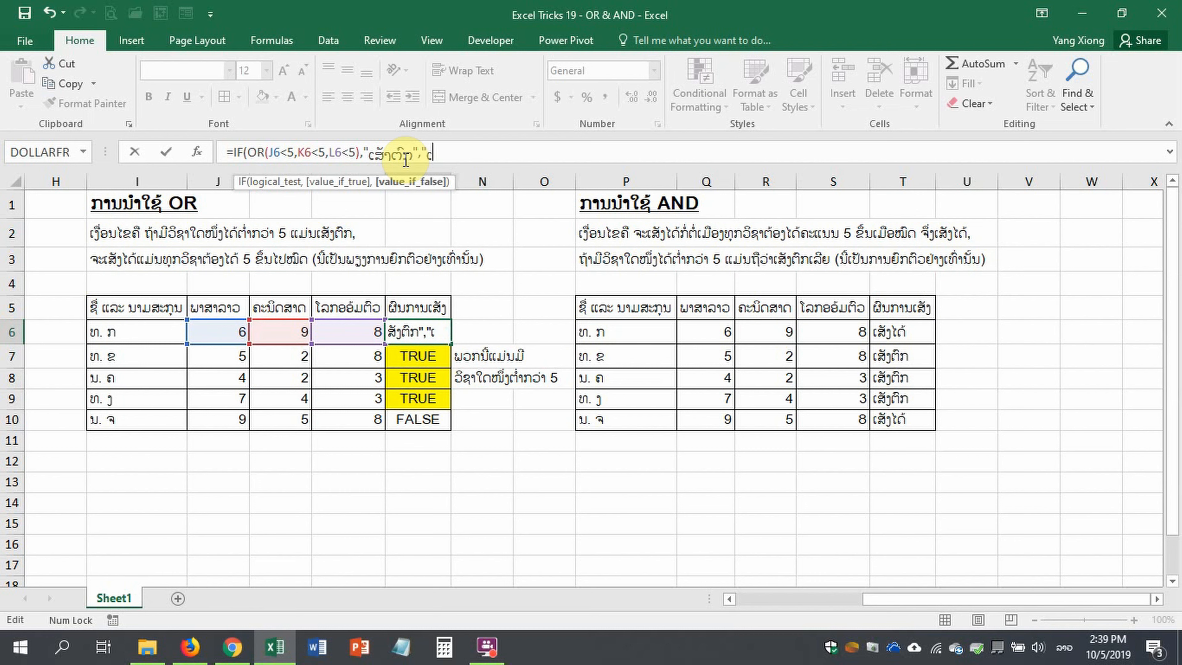
{"action": "type", "text": "ສັງໄດ້"}
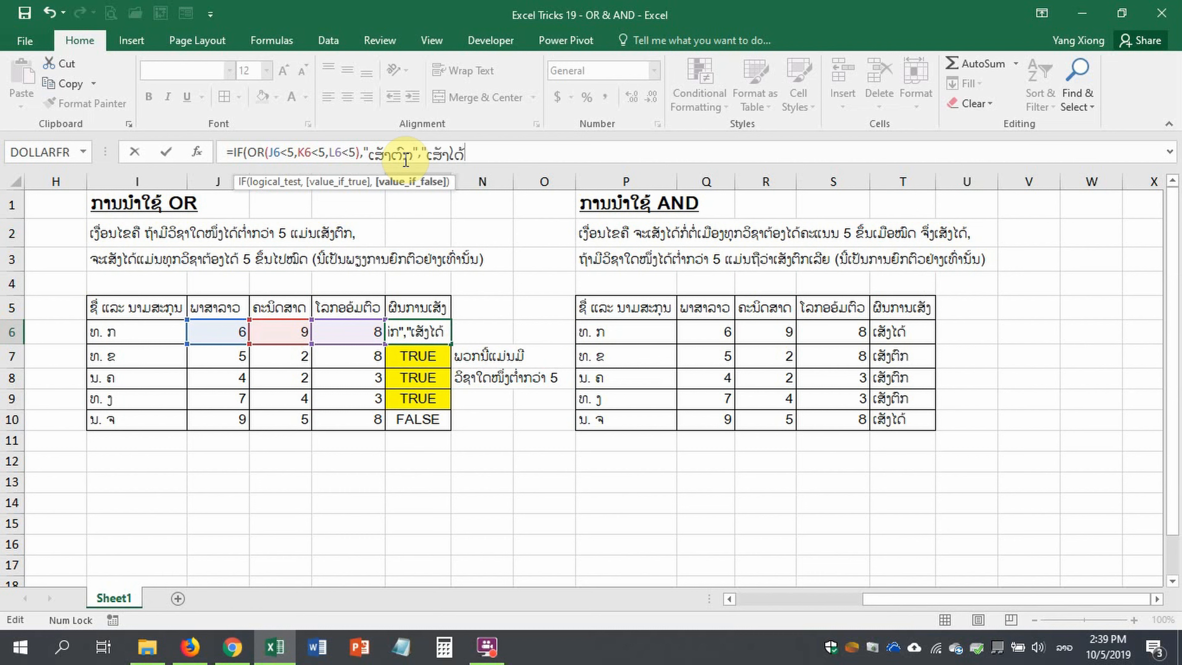
{"action": "type", "text": "\")"}
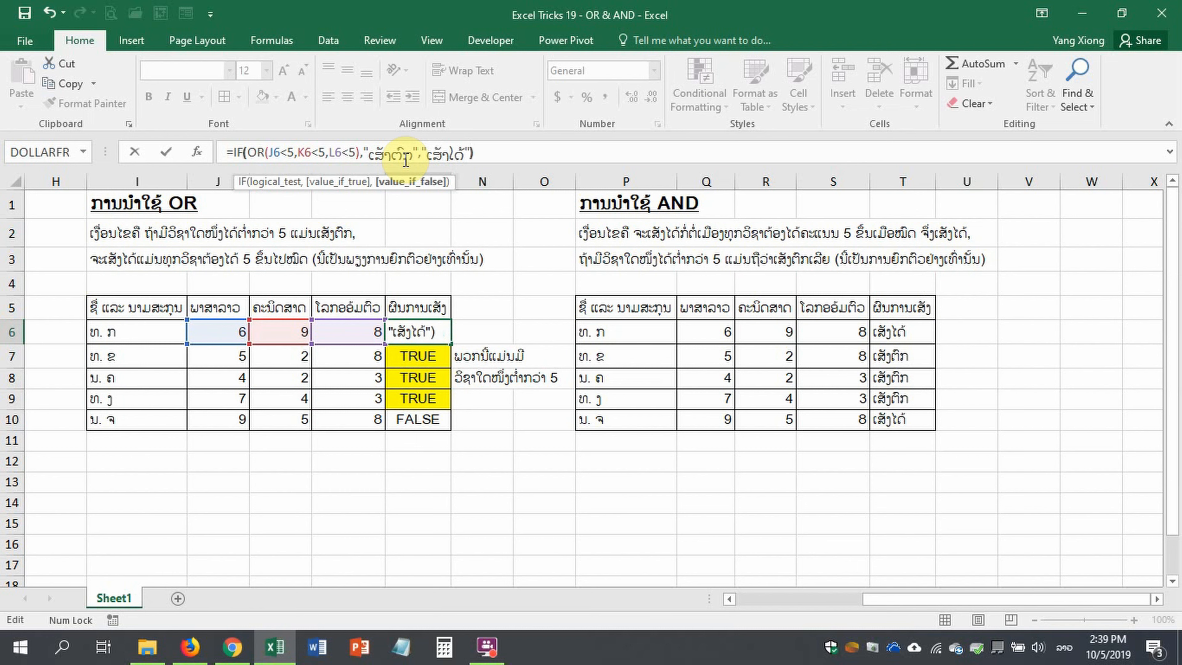
{"action": "key", "text": "ctrl+Return"}
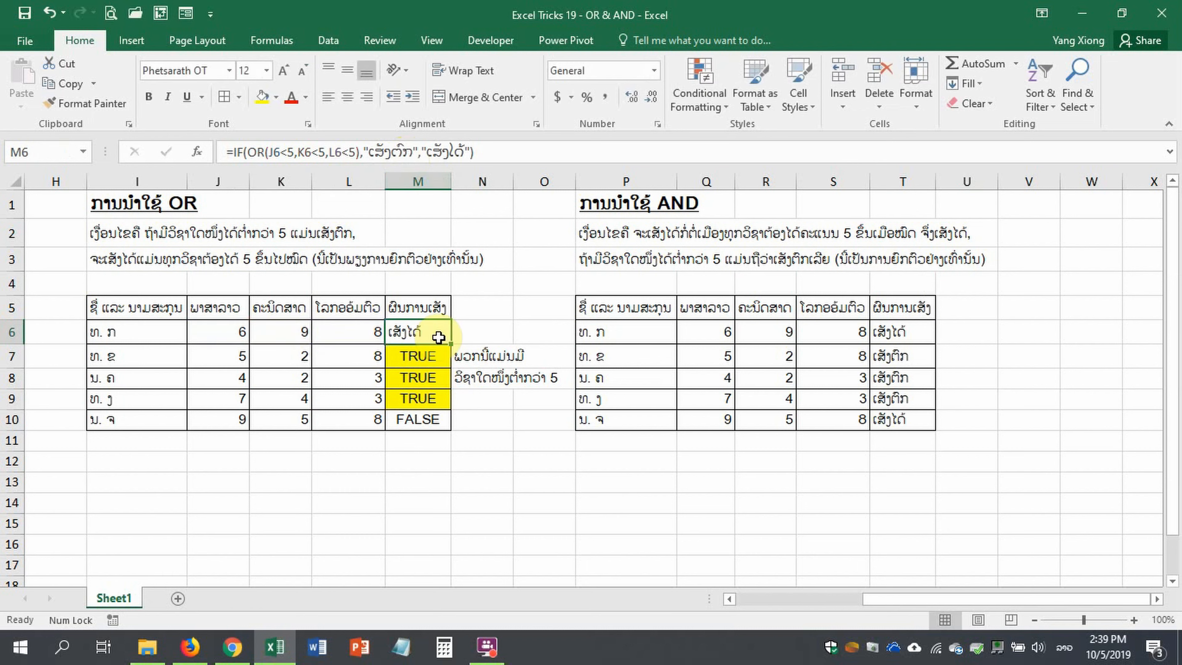
- Copy the M6 formula into M7:M10, pasting formulas only
{"action": "mouse_move", "coordinate": [450, 344]}
{"action": "left_mouse_down"}
{"action": "mouse_move", "coordinate": [444, 399]}
{"action": "mouse_move", "coordinate": [436, 339]}
{"action": "left_mouse_up"}
{"action": "key", "text": "ctrl+c"}
{"action": "left_click_drag", "start_coordinate": [427, 355], "coordinate": [430, 413]}
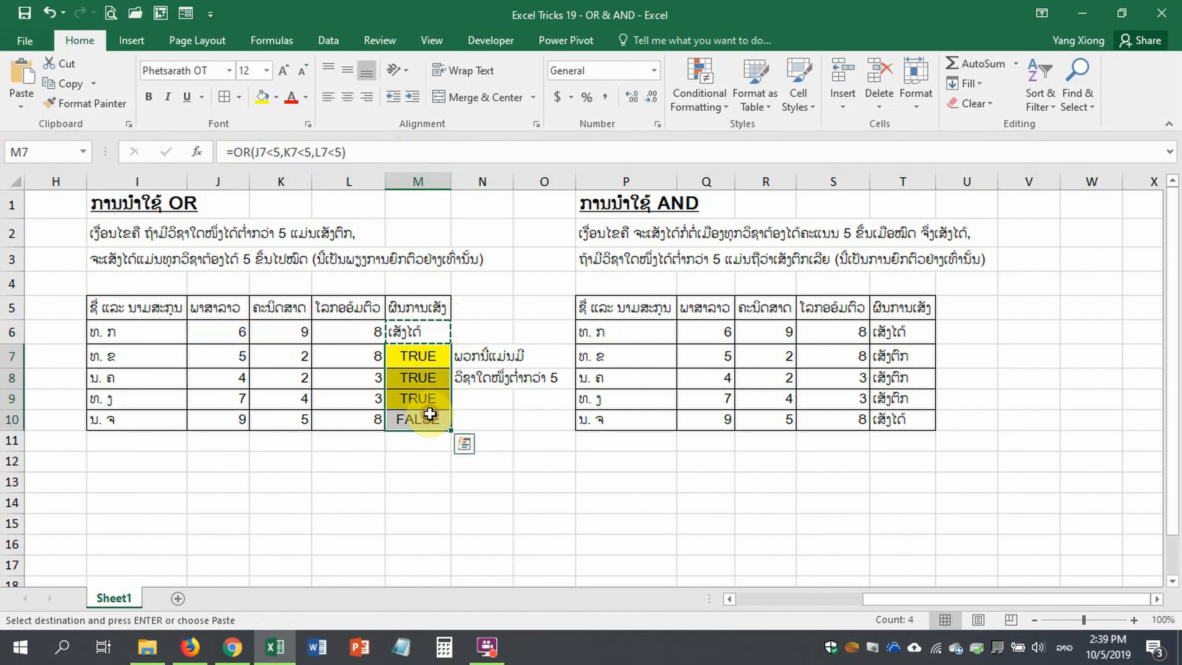
{"action": "left_click", "coordinate": [22, 106]}
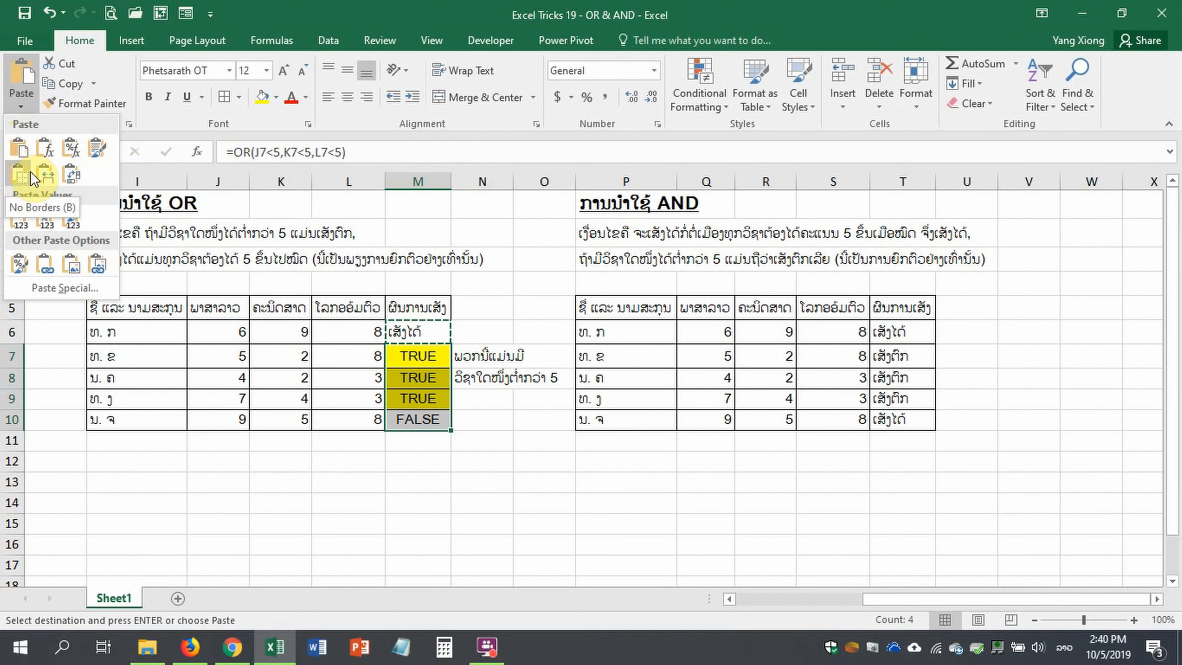
{"action": "left_click", "coordinate": [52, 151]}
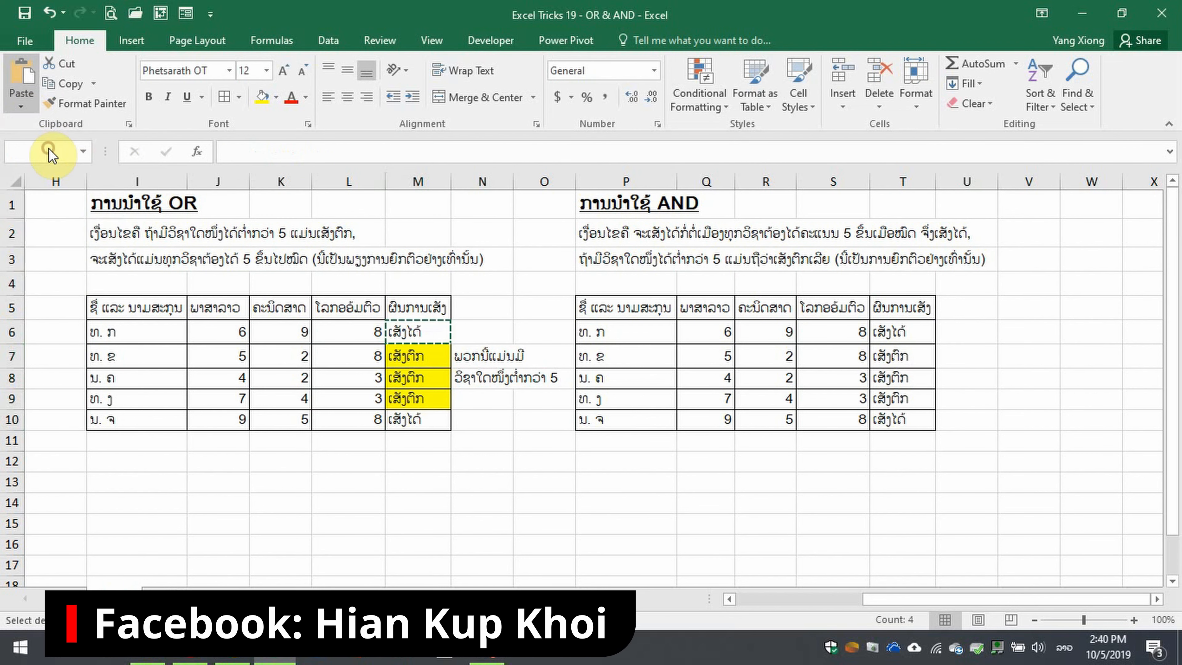
- Examine the IF/OR results in M7:M10, then the AND section's heading and conditions in P1:U3
{"action": "left_click", "coordinate": [429, 355]}
{"action": "left_click", "coordinate": [428, 377]}
{"action": "left_click", "coordinate": [428, 398]}
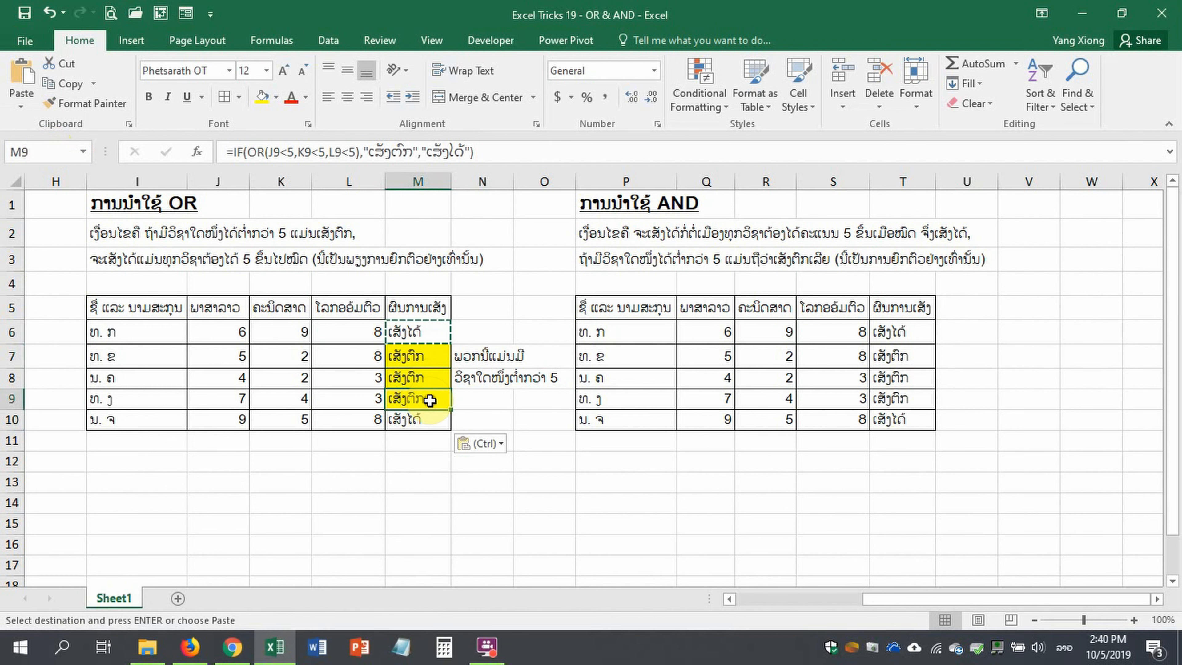
{"action": "left_click", "coordinate": [430, 421]}
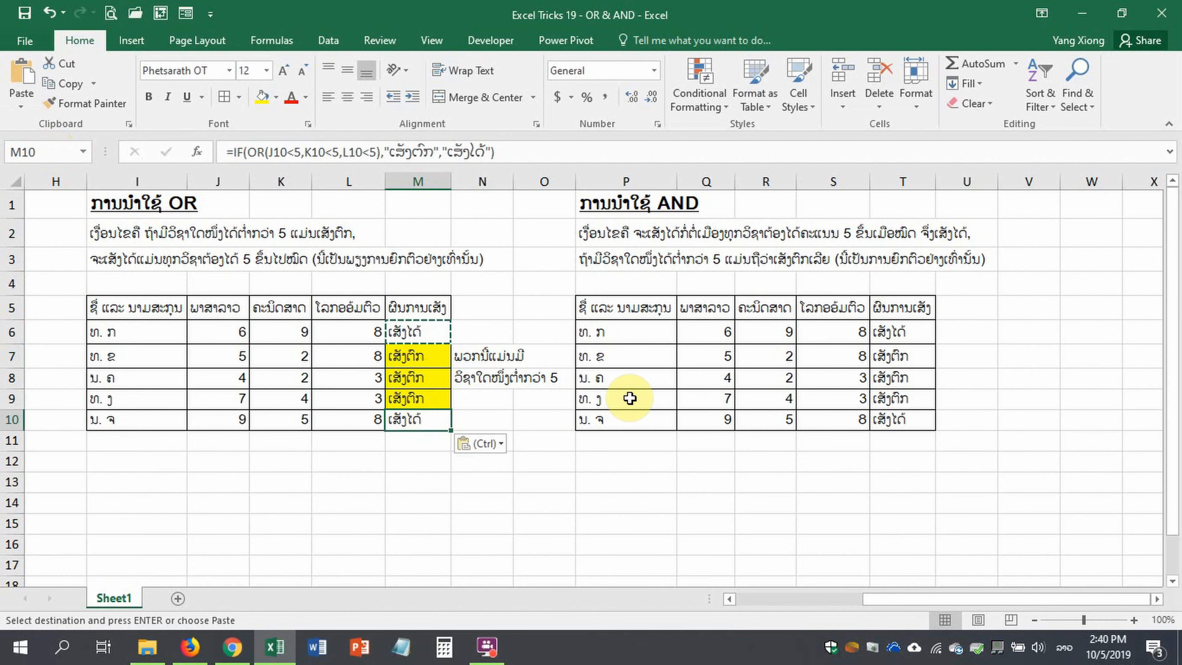
{"action": "left_click", "coordinate": [436, 363]}
{"action": "left_click", "coordinate": [430, 378]}
{"action": "left_click", "coordinate": [430, 398]}
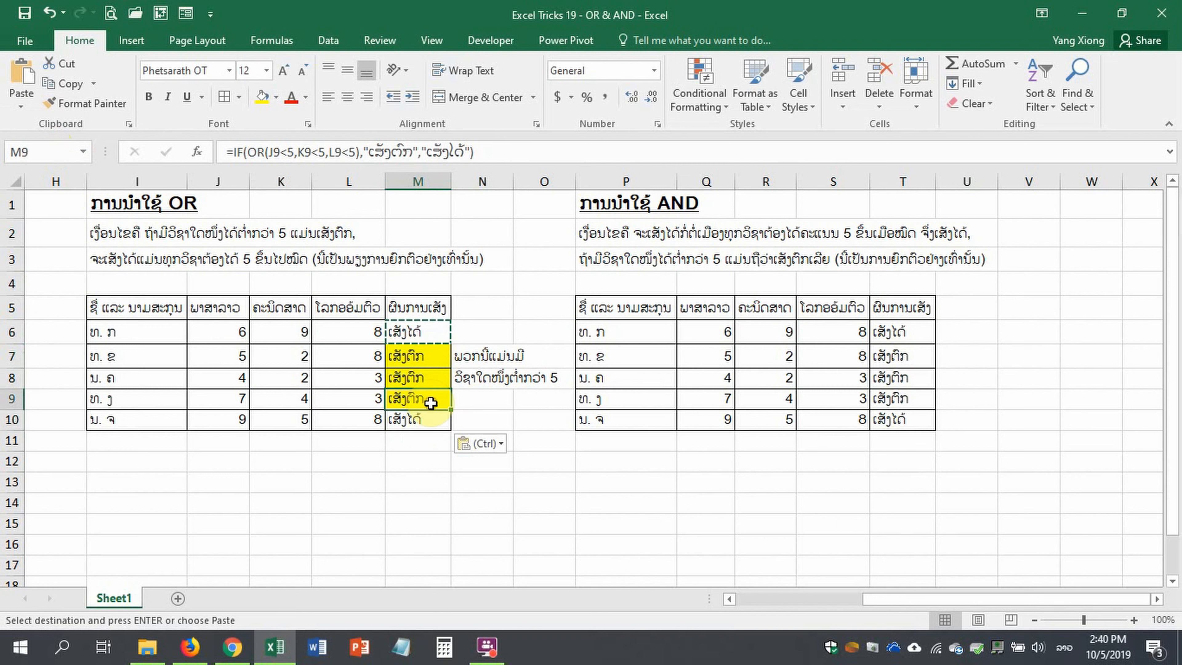
{"action": "left_click", "coordinate": [898, 336]}
{"action": "left_click", "coordinate": [612, 205]}
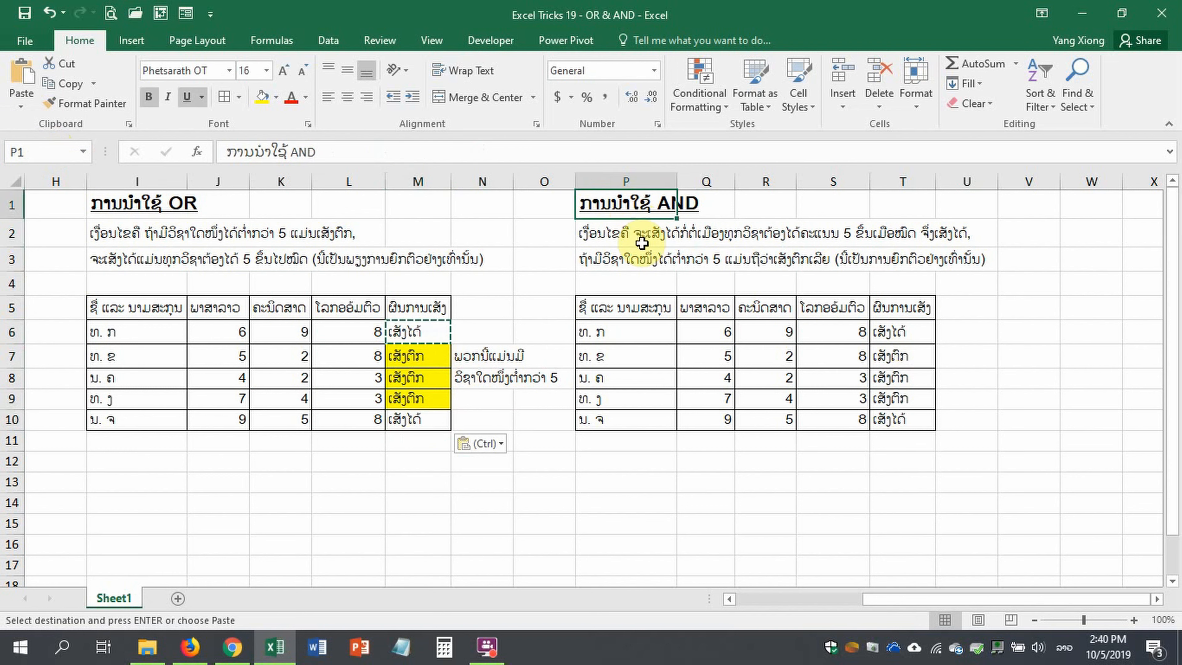
{"action": "left_click_drag", "start_coordinate": [612, 231], "coordinate": [612, 259]}
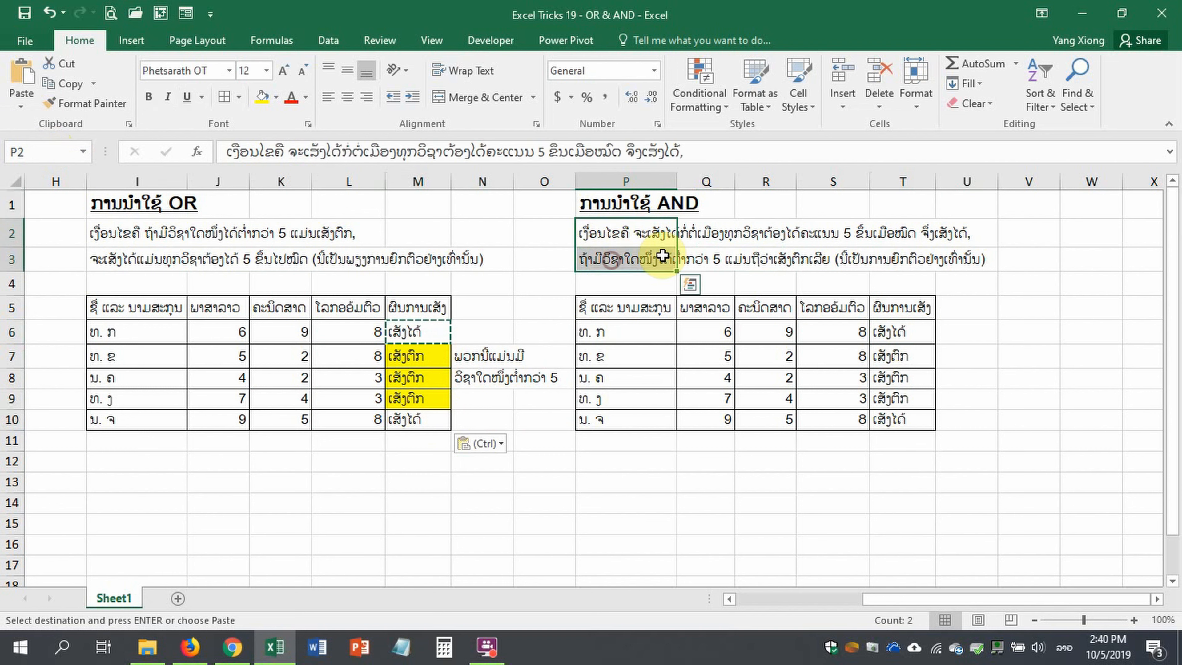
{"action": "left_click", "coordinate": [635, 232]}
{"action": "left_click_drag", "start_coordinate": [713, 257], "coordinate": [968, 253]}
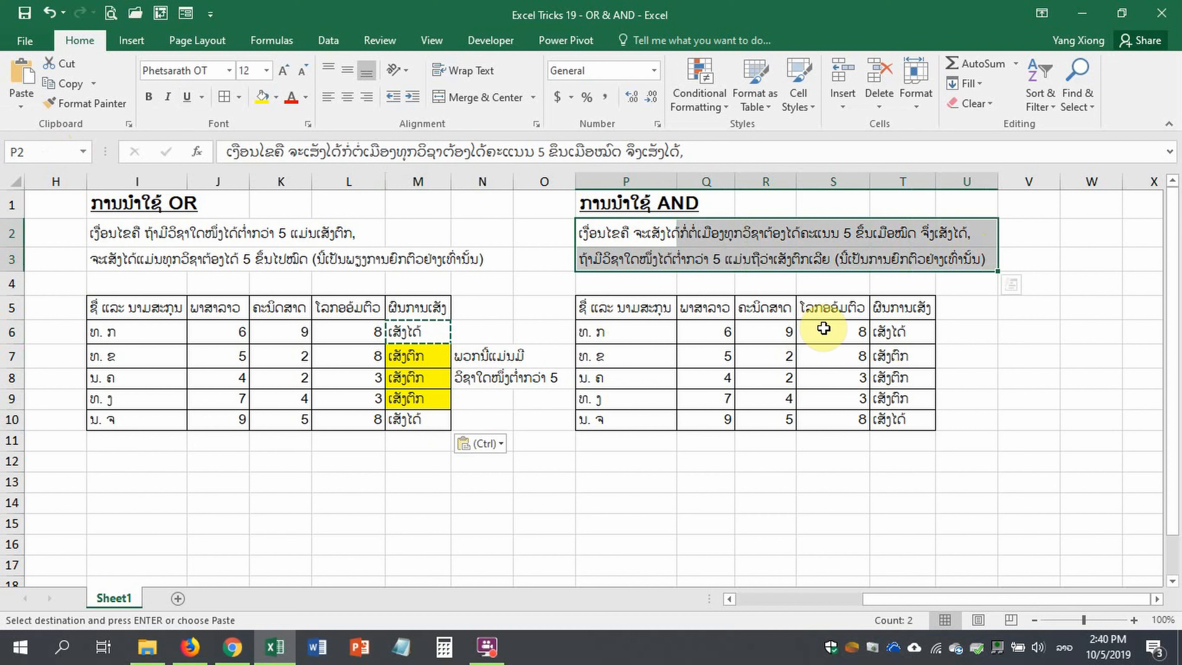
- Clear the existing results in T6:T10 of the AND table
{"action": "left_click_drag", "start_coordinate": [668, 309], "coordinate": [904, 421]}
{"action": "left_click_drag", "start_coordinate": [898, 340], "coordinate": [897, 426]}
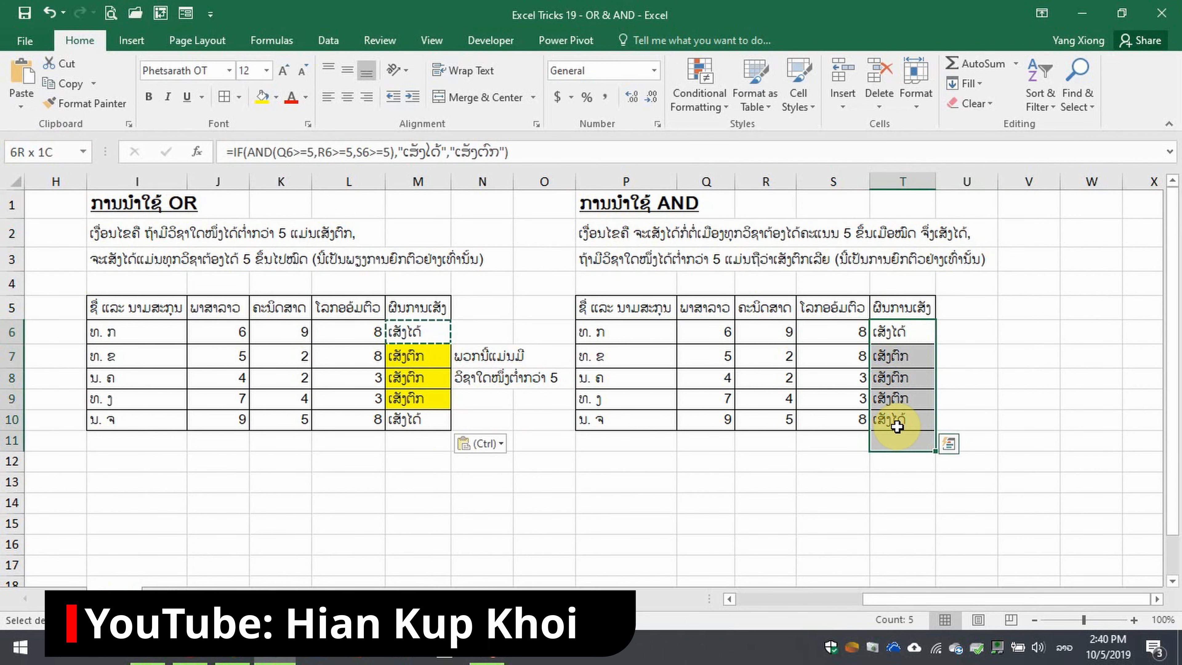
{"action": "key", "text": "Delete"}
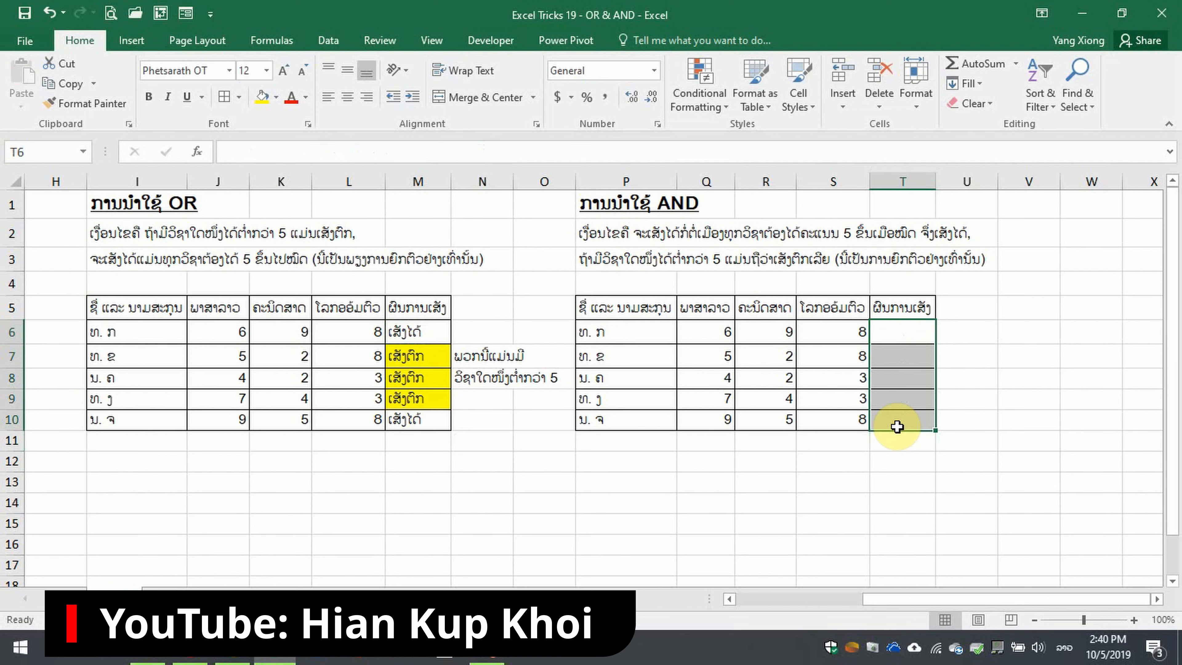
- Enter =AND(Q6>=5,R6>=5,S6>=5) in cell T6 to test the first student's three scores
{"action": "scroll", "coordinate": [897, 426], "scroll_direction": "right", "scroll_amount": 3}
{"action": "left_click", "coordinate": [673, 331]}
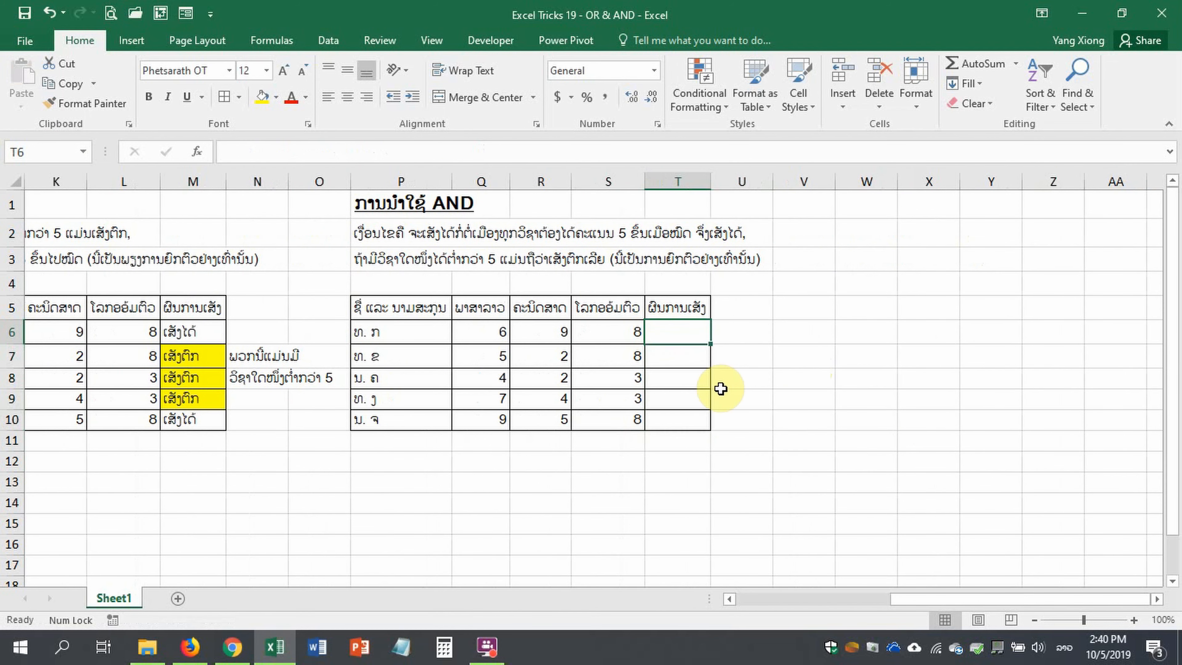
{"action": "type", "text": "=and("}
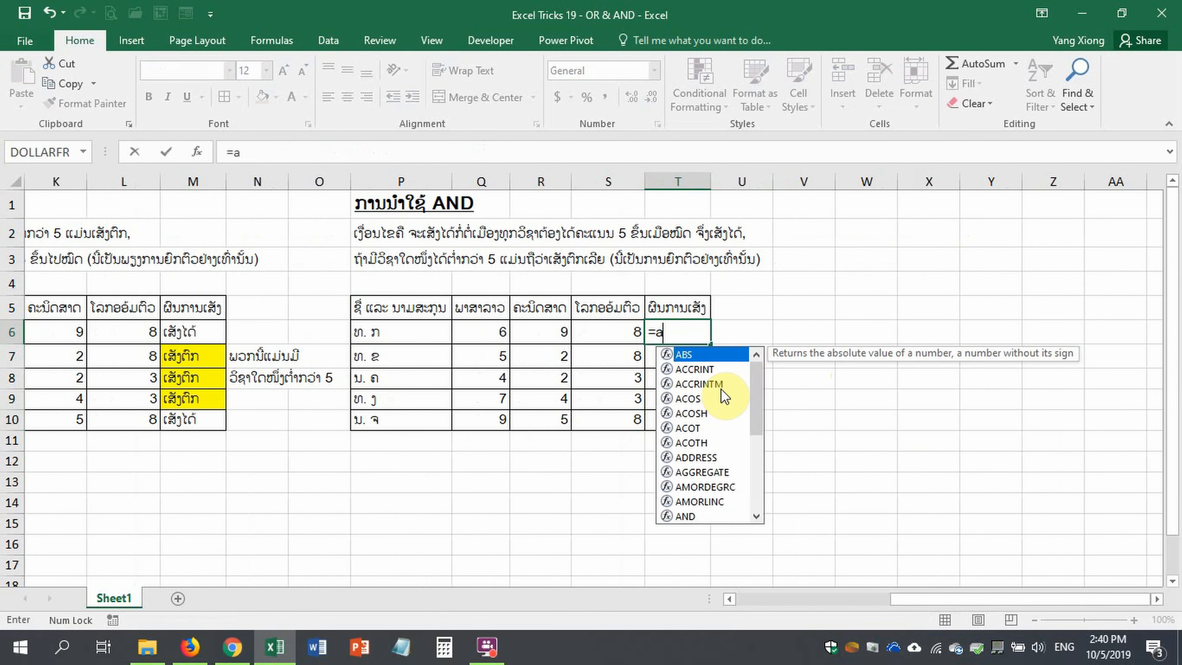
{"action": "left_click", "coordinate": [482, 331]}
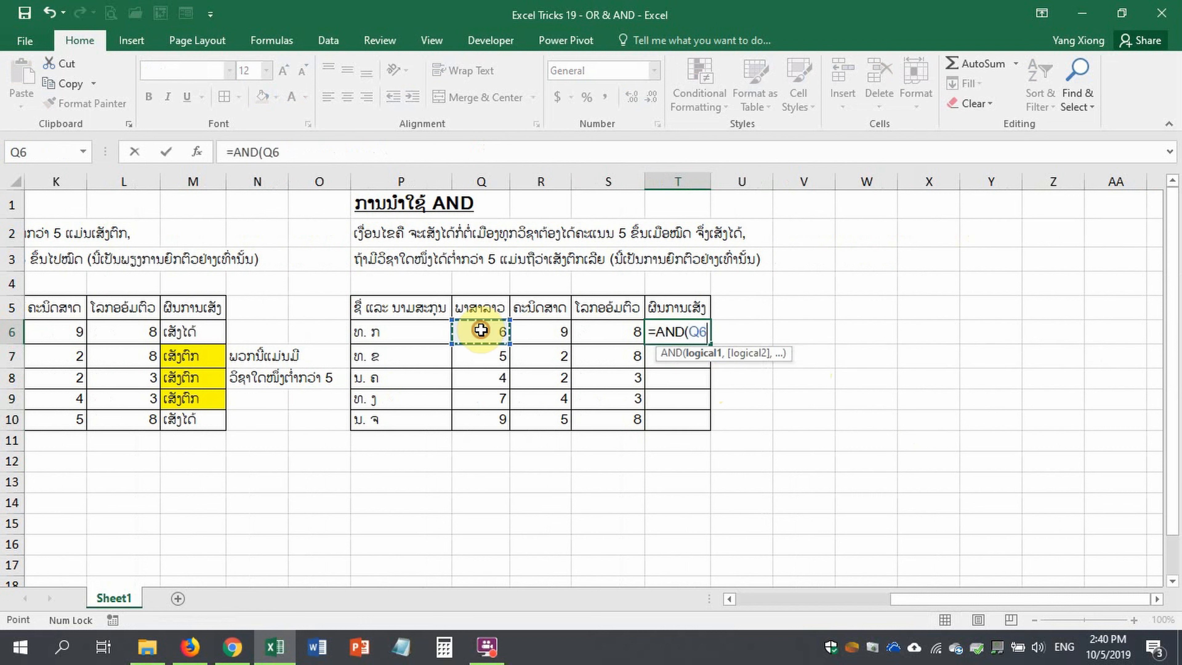
{"action": "type", "text": ">=5,"}
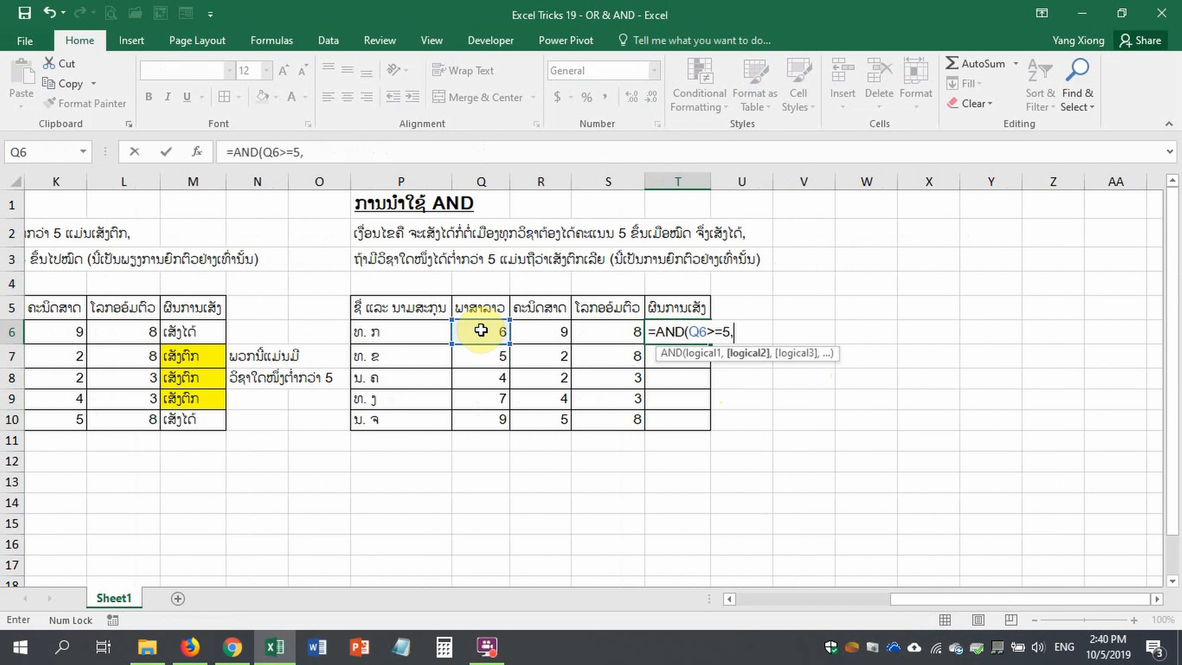
{"action": "left_click", "coordinate": [537, 335]}
{"action": "type", "text": ">"}
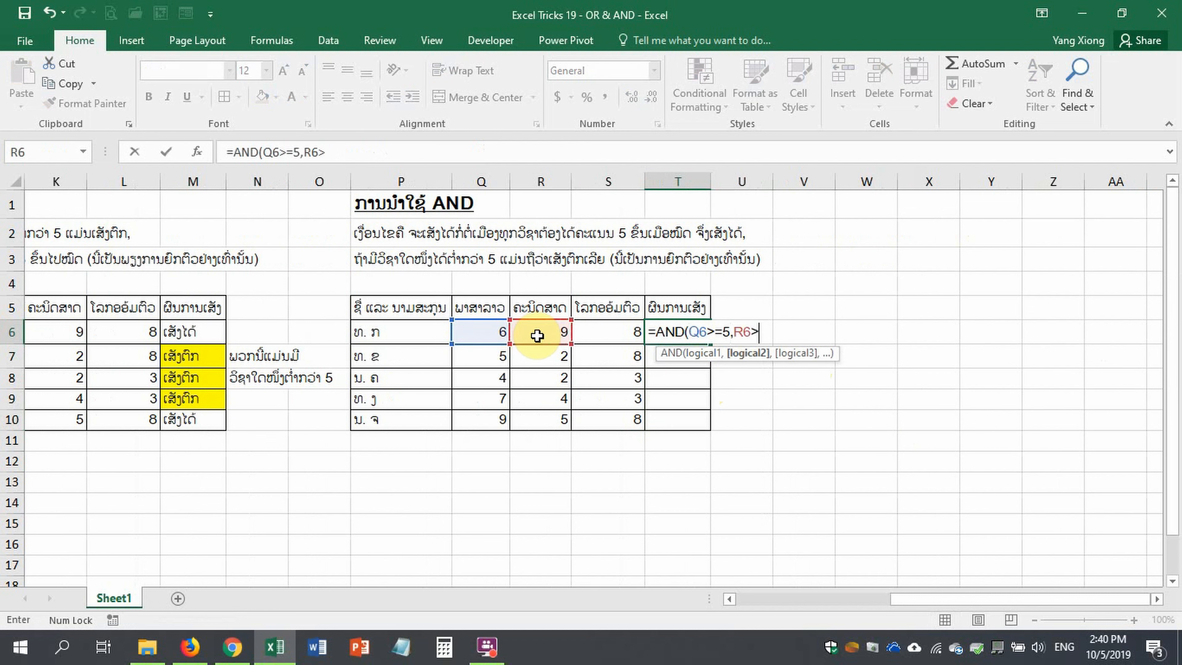
{"action": "type", "text": "=5,"}
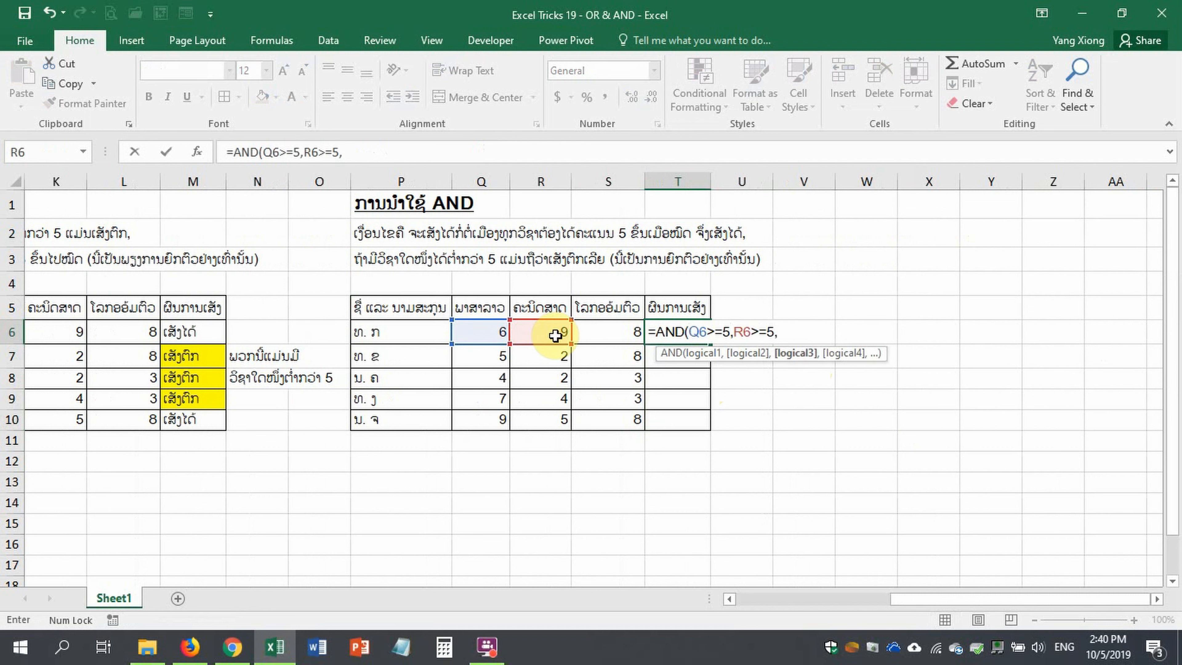
{"action": "left_click", "coordinate": [593, 330]}
{"action": "type", "text": ">"}
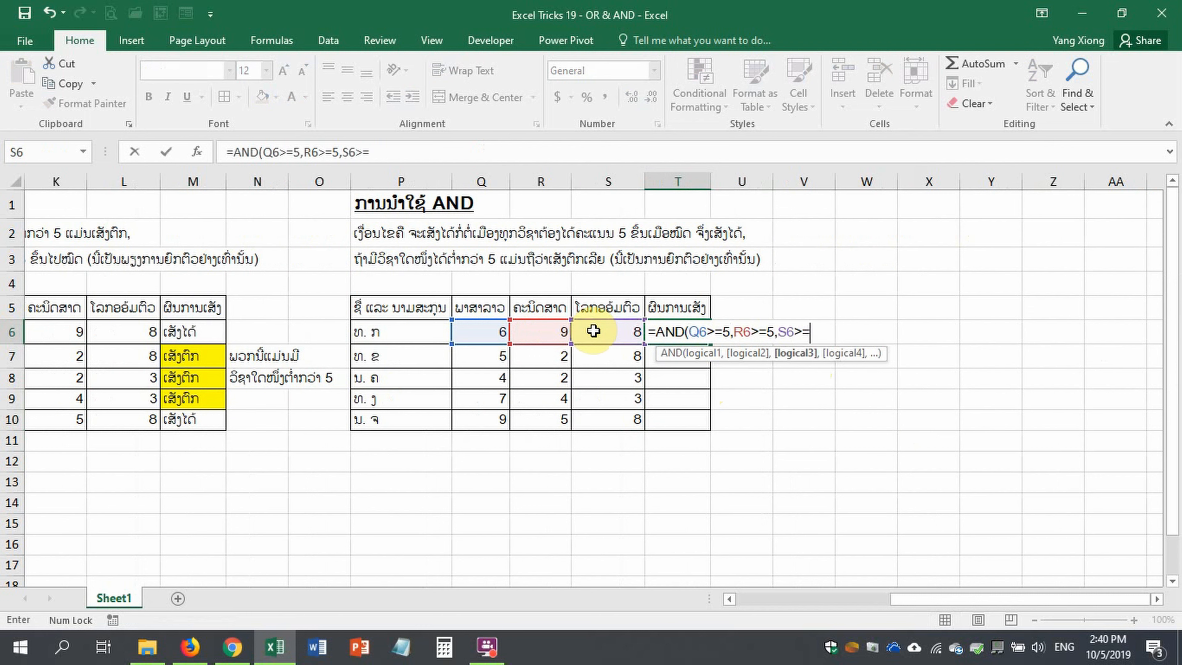
{"action": "type", "text": "=5)"}
{"action": "key", "text": "ctrl+Return"}
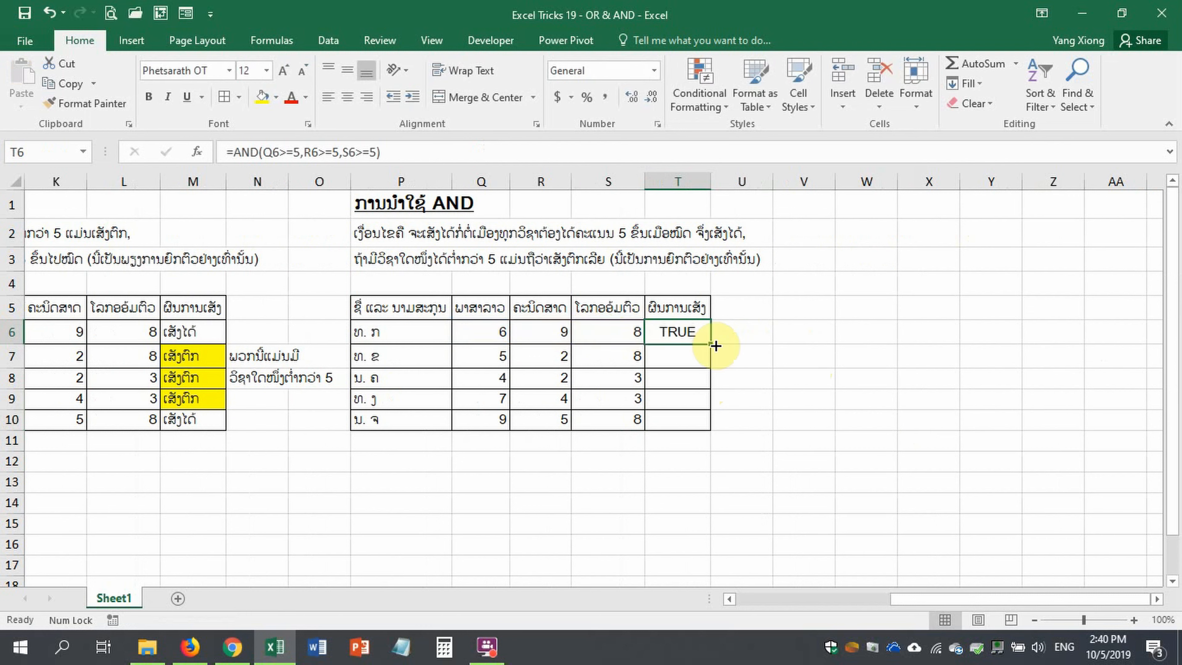
- Fill the AND formula from T6 down to T10 and highlight cells T7:T9 in yellow
{"action": "left_click_drag", "start_coordinate": [709, 345], "coordinate": [695, 419]}
{"action": "left_click_drag", "start_coordinate": [689, 361], "coordinate": [683, 398]}
{"action": "left_click", "coordinate": [256, 94]}
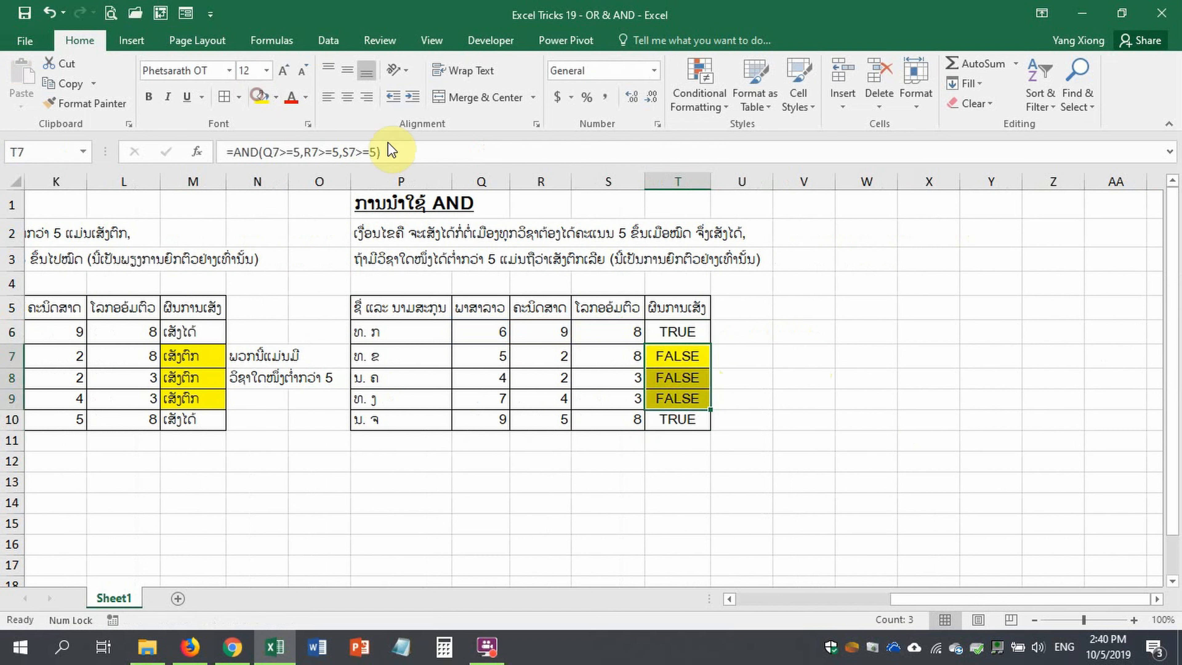
- Enter the Lao note "ພວກນີ້ແມ່ນບໍ່ໄດ້ 5 ຂຶ້ນໄປທຸກວິຊາ" in cell U7 beside the highlighted results
{"action": "left_click", "coordinate": [747, 356]}
{"action": "key", "text": "super+space"}
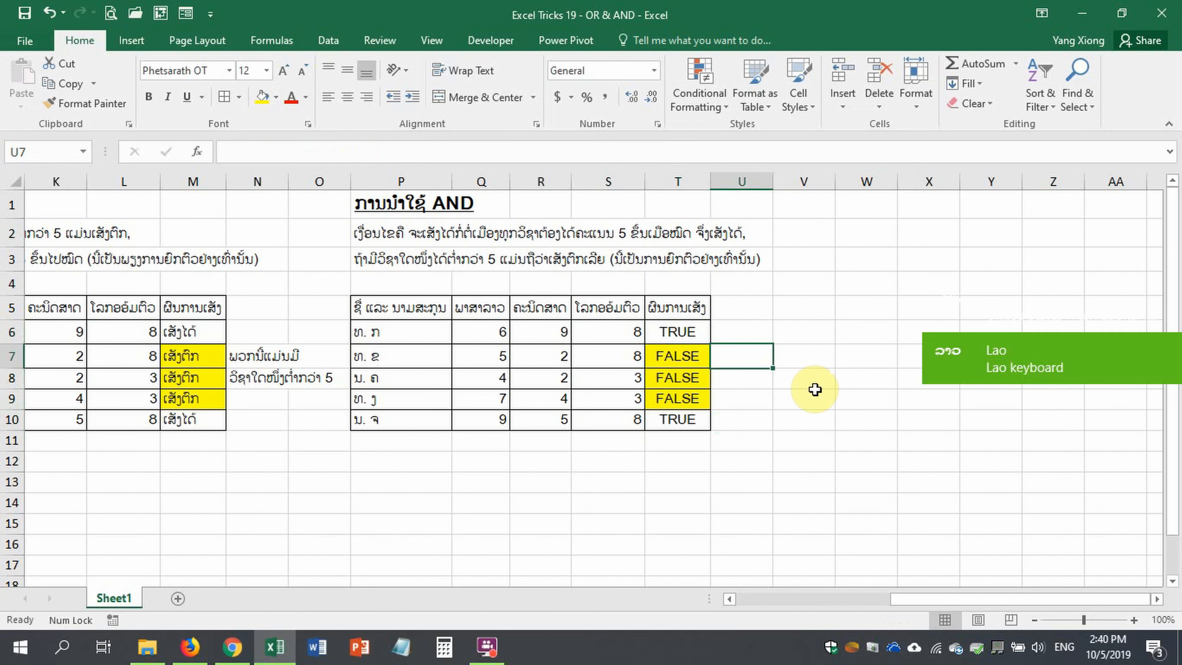
{"action": "type", "text": "ພວກນີ້"}
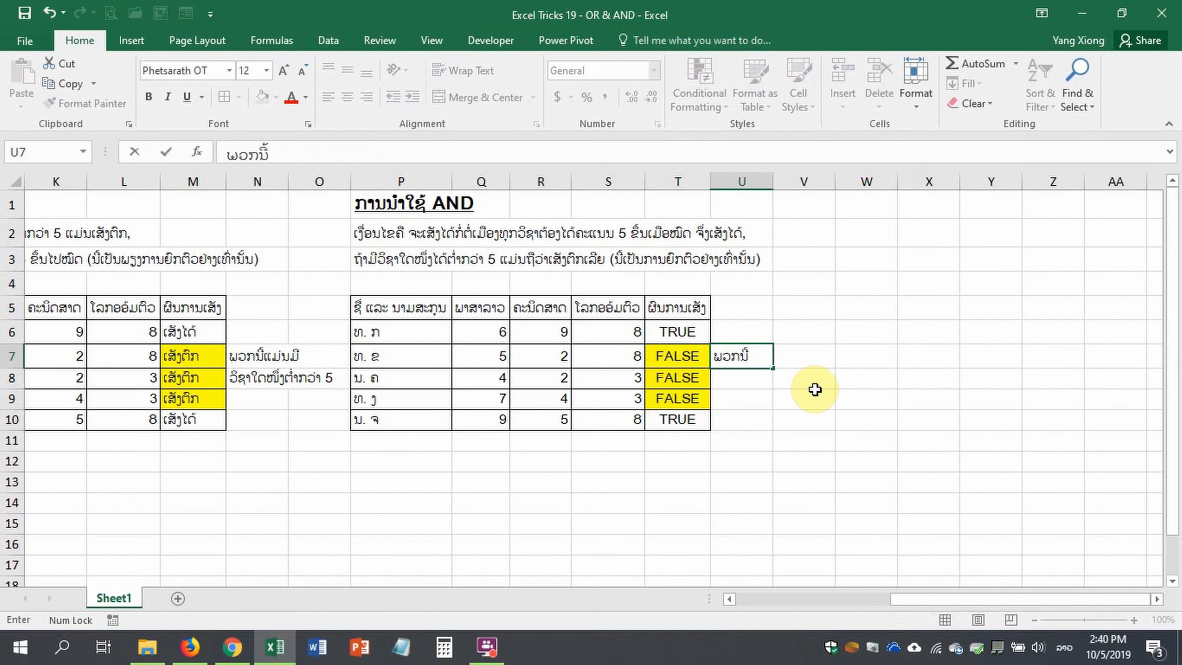
{"action": "type", "text": "ແມ່ນມີວິຊ"}
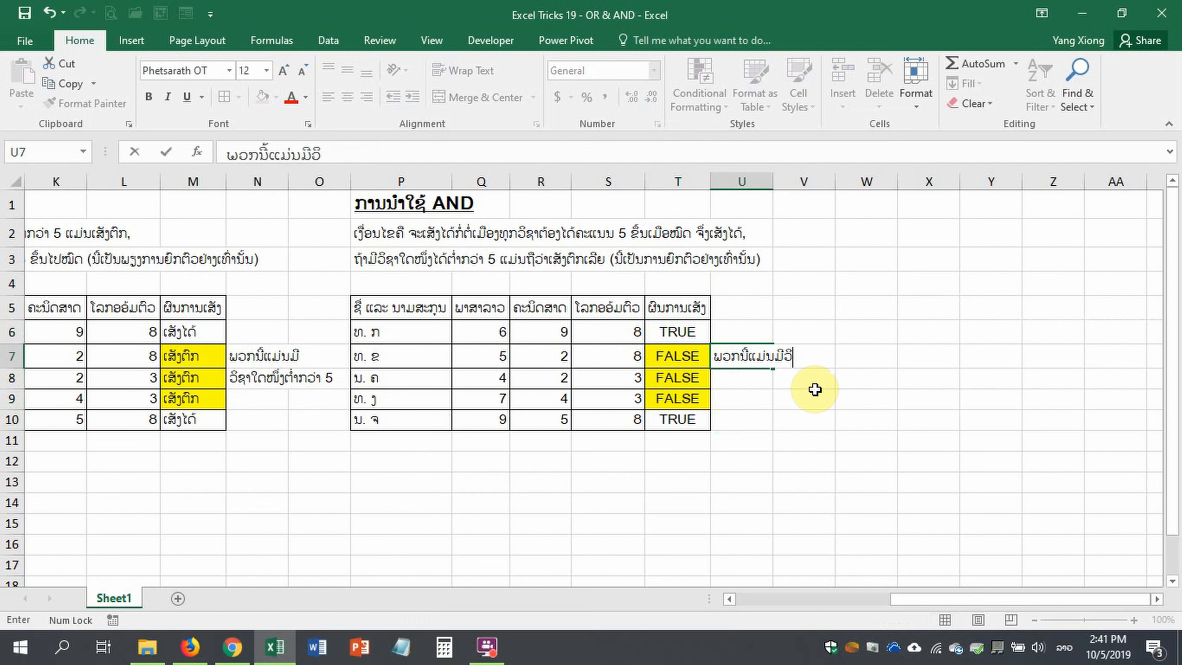
{"action": "key", "text": "BackSpace"}
{"action": "key", "text": "BackSpace"}
{"action": "key", "text": "BackSpace"}
{"action": "key", "text": "BackSpace"}
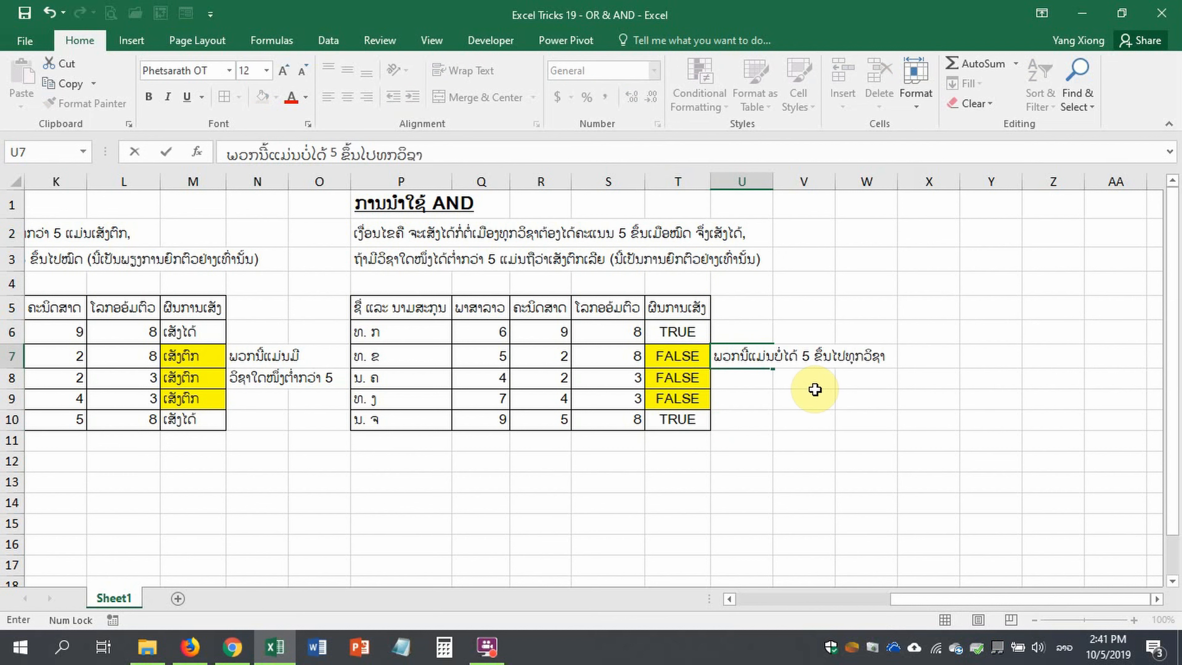
{"action": "key", "text": "ctrl+Return"}
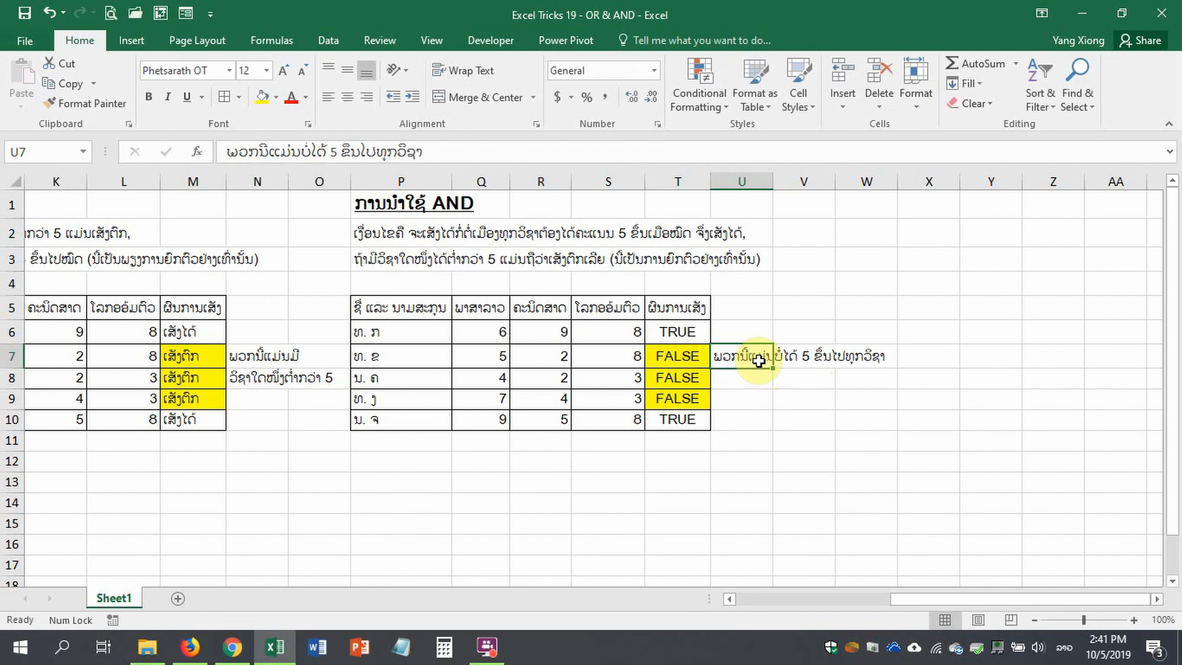
- Justify the note in U7 so its text is spread over cells U7:U9
{"action": "left_click_drag", "start_coordinate": [758, 365], "coordinate": [757, 394]}
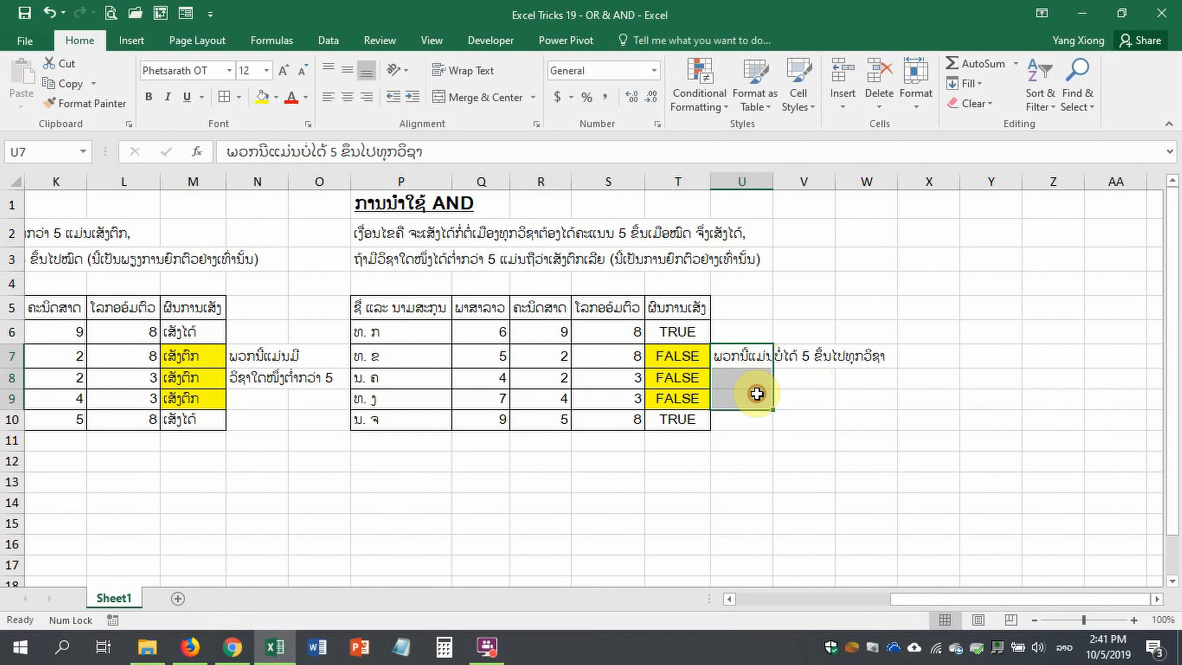
{"action": "left_click", "coordinate": [978, 87]}
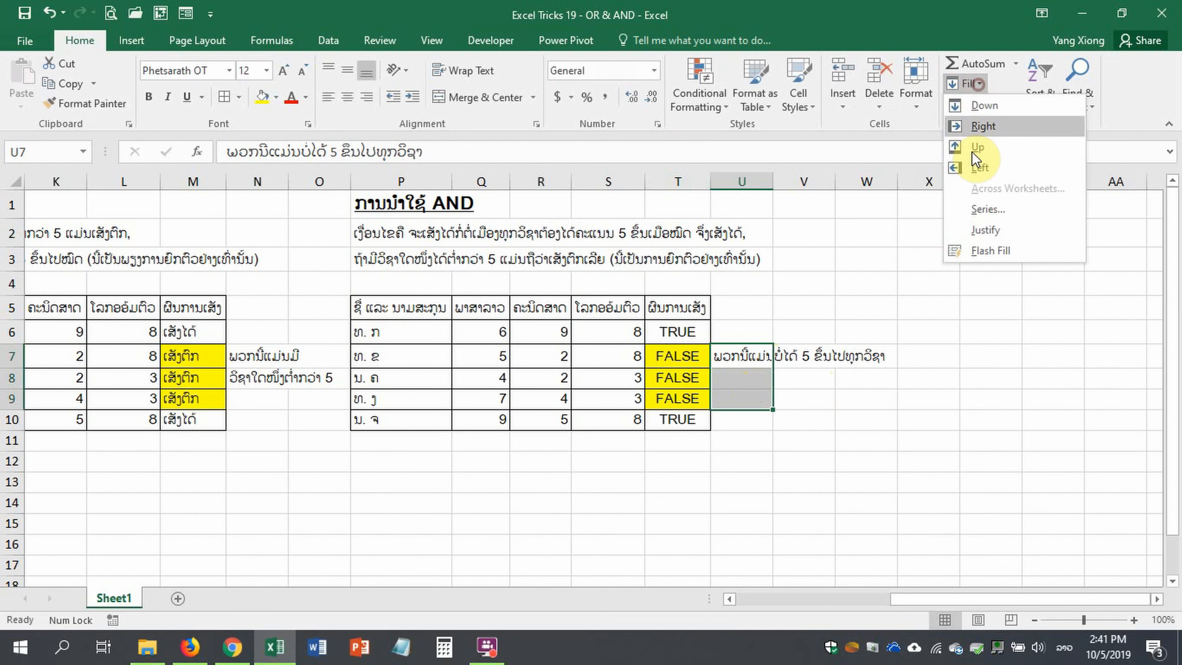
{"action": "left_click", "coordinate": [973, 226]}
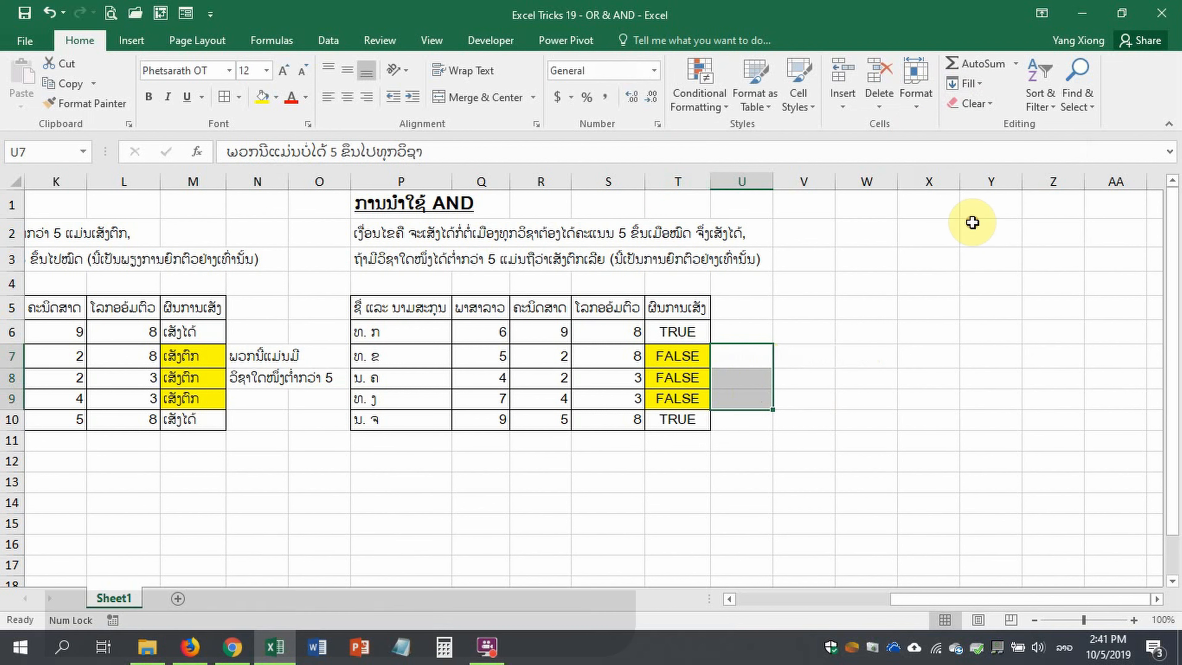
- Cut the "5" out of U8 and paste it at the start of the note text in U9
{"action": "left_click", "coordinate": [746, 376]}
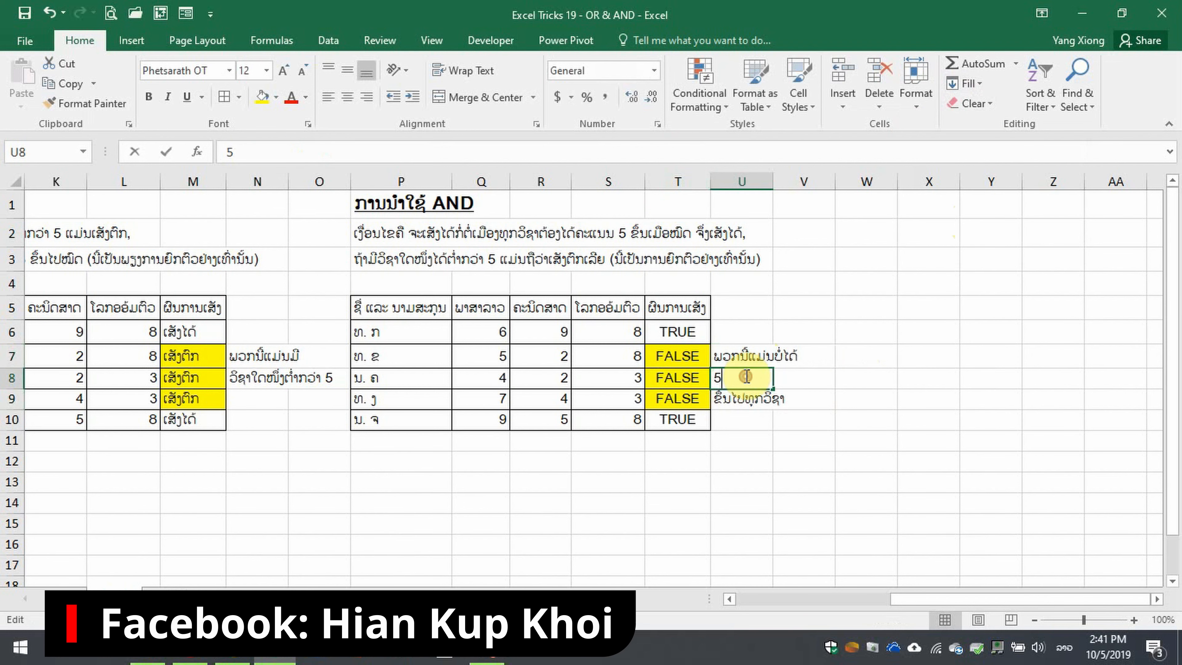
{"action": "left_click_drag", "start_coordinate": [747, 376], "coordinate": [717, 377]}
{"action": "key", "text": "ctrl+x"}
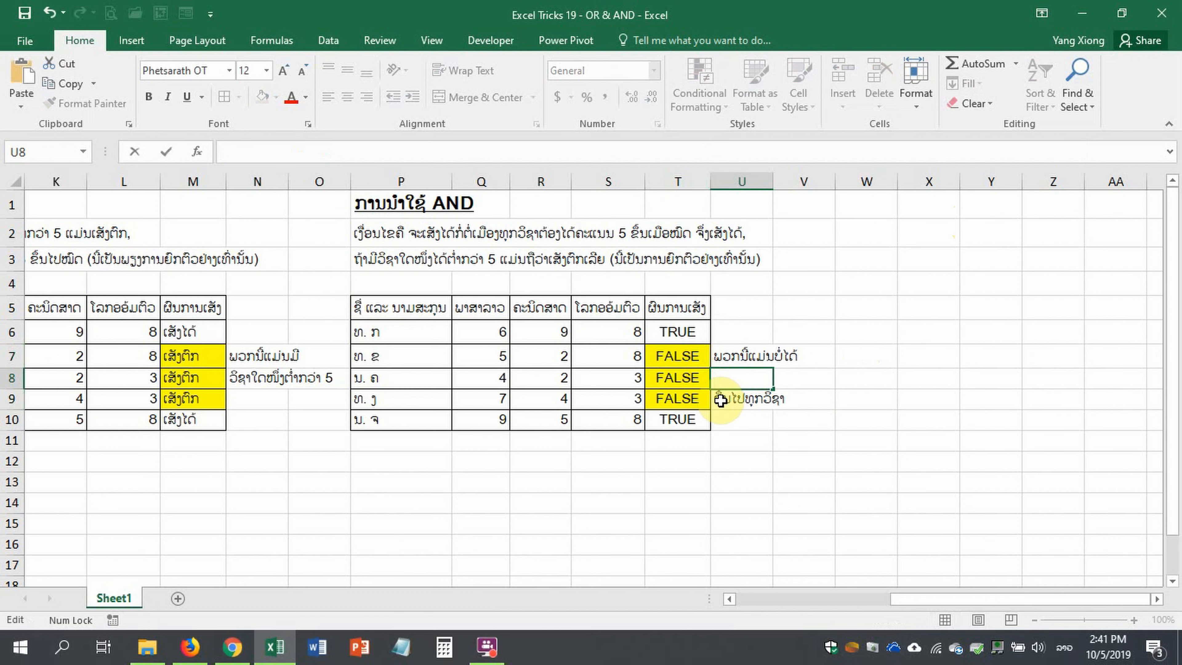
{"action": "double_click", "coordinate": [721, 400]}
{"action": "key", "text": "ctrl+v"}
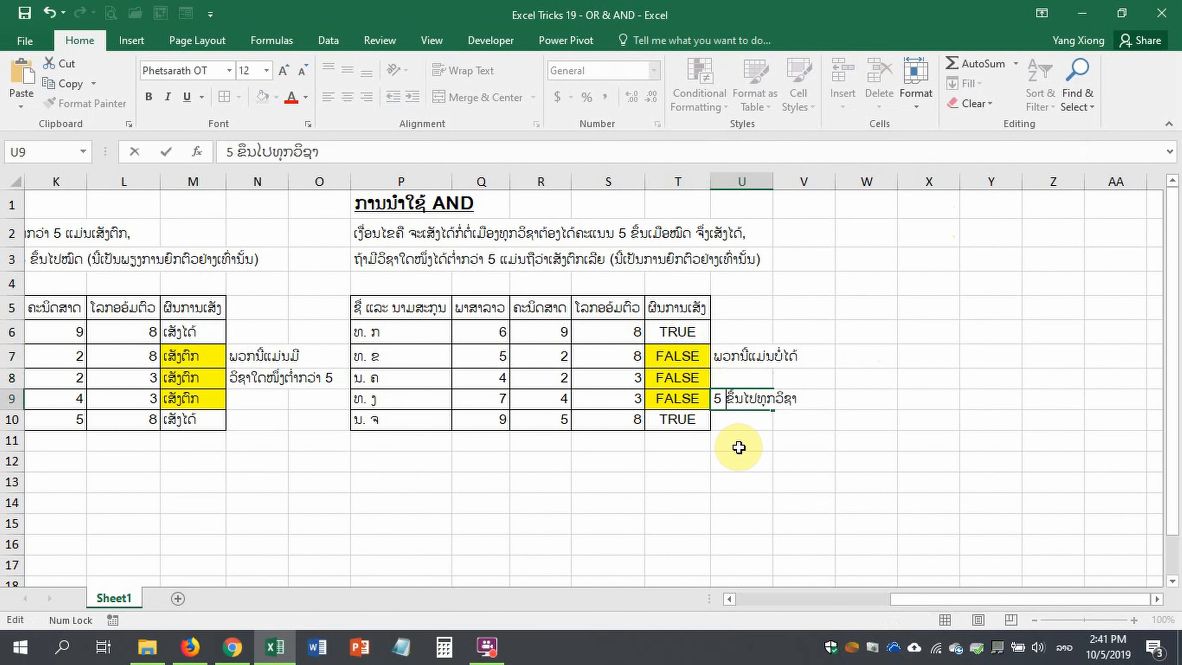
{"action": "key", "text": "ctrl+Return"}
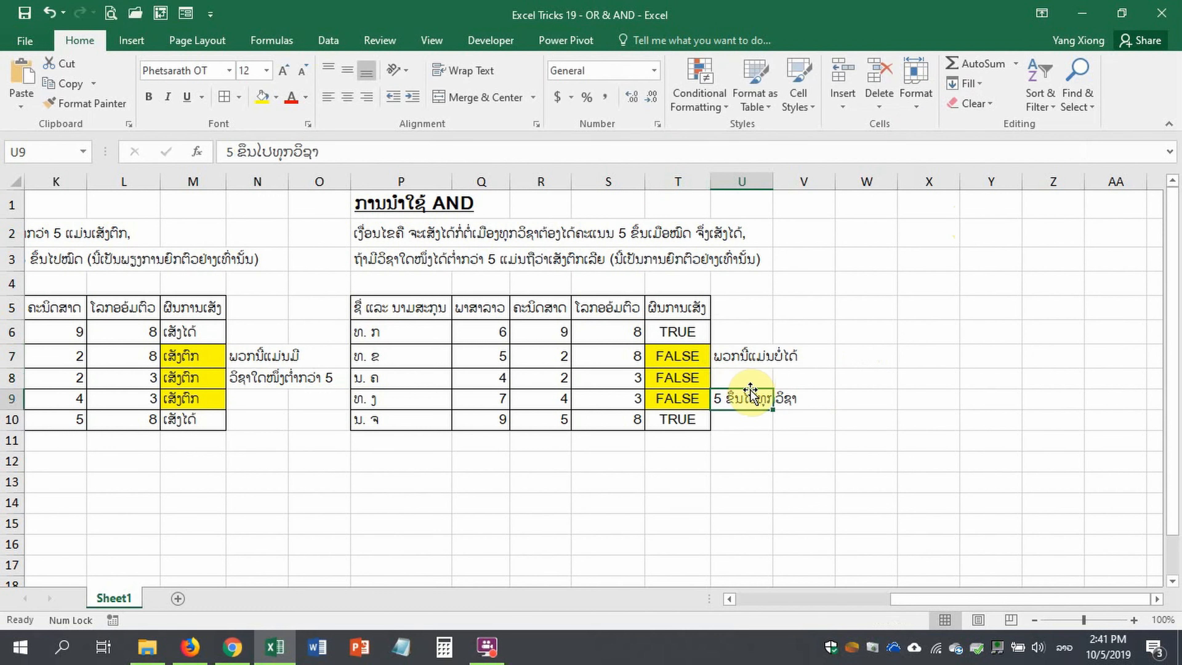
- Move the note text "5 ຂຶ້ນໄປທຸກວິຊາ" from U9 up to U8
{"action": "left_click_drag", "start_coordinate": [750, 394], "coordinate": [751, 381]}
{"action": "left_click", "coordinate": [804, 437]}
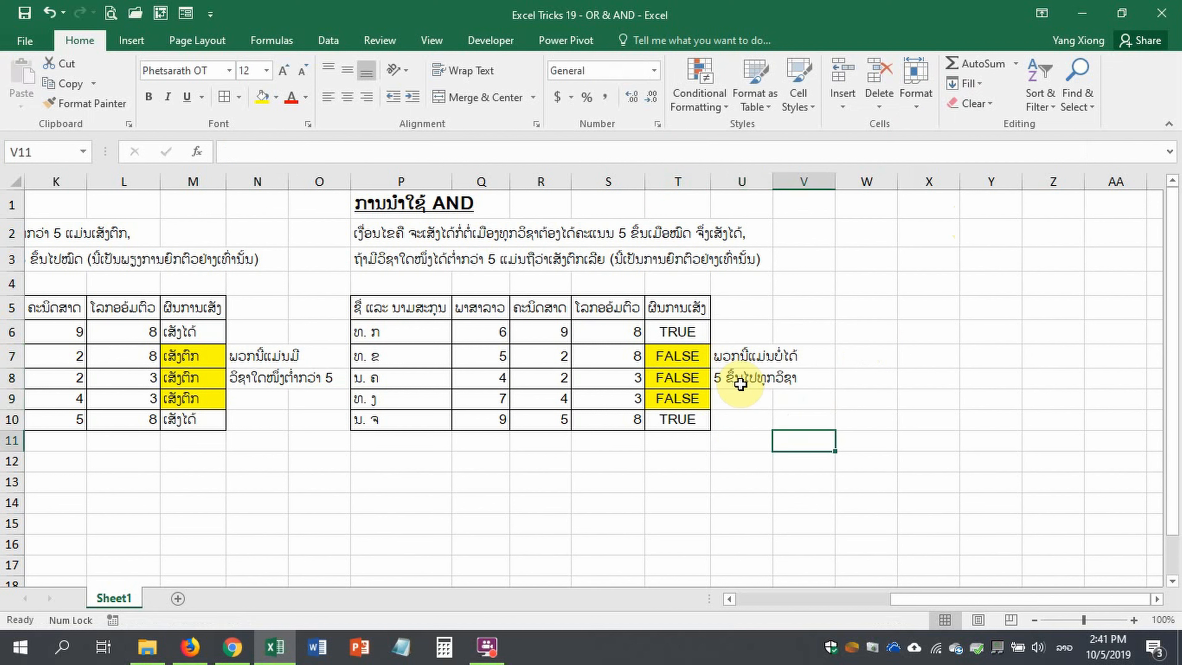
{"action": "left_click", "coordinate": [751, 396]}
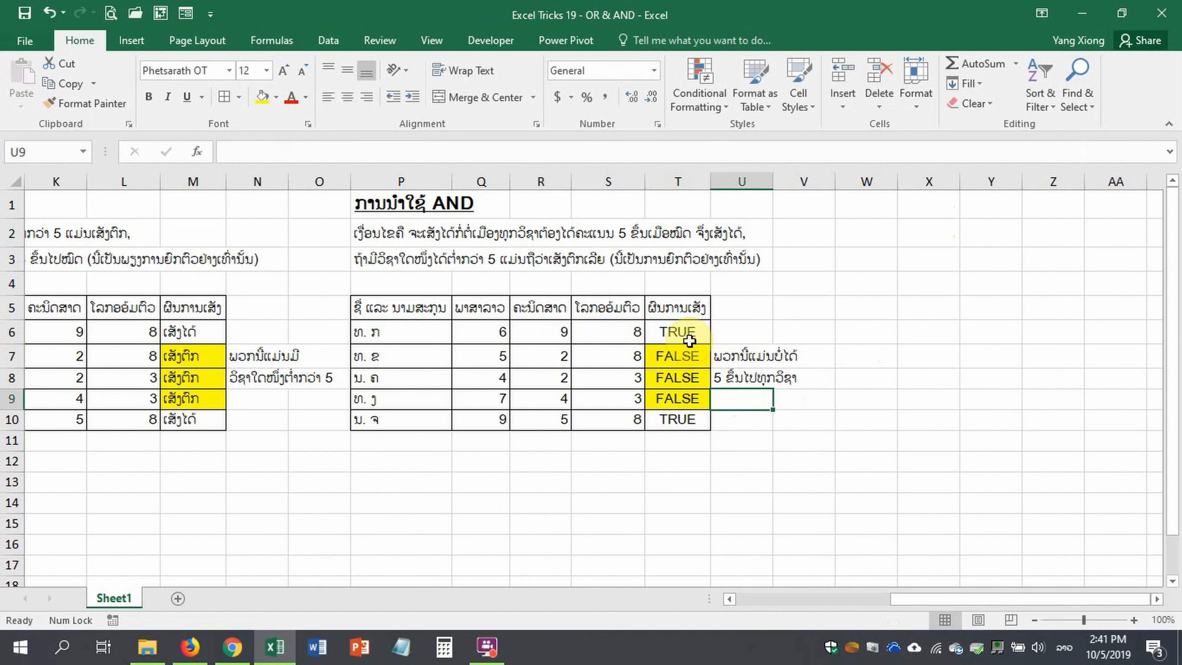
- Wrap the AND formula in T6 in an IF: =IF(AND(Q6>=5,R6>=5,S6>=5),"ເສັງໄດ້","ເສັງຕົກ")
{"action": "left_click", "coordinate": [681, 332]}
{"action": "key", "text": "alt+shift"}
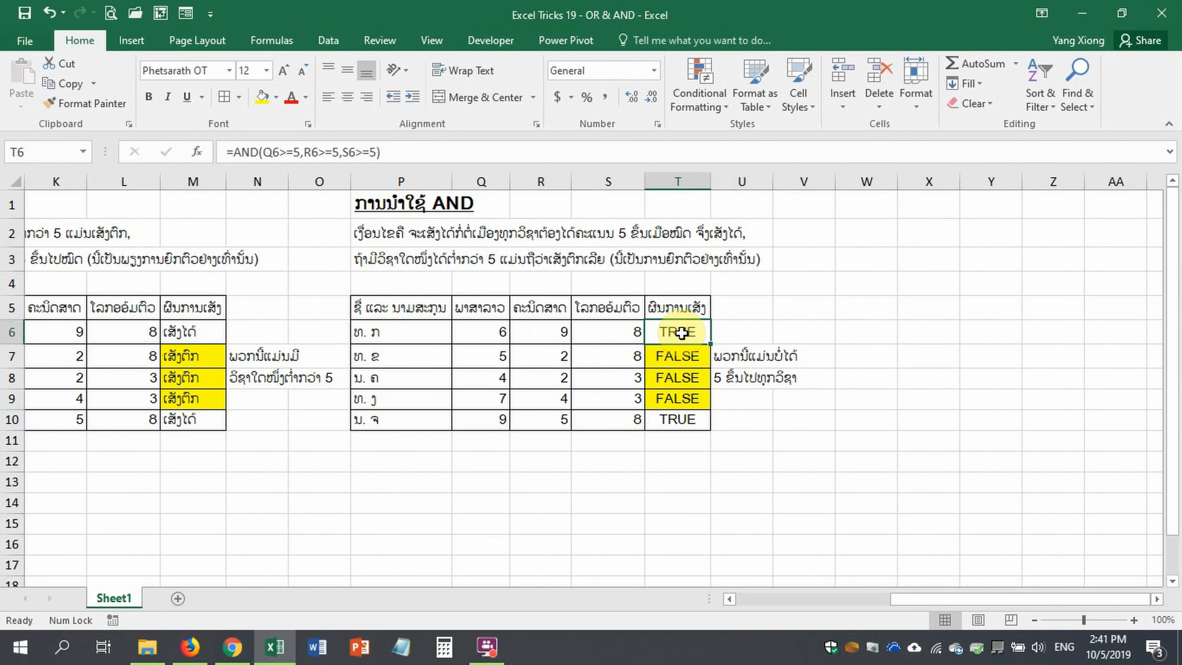
{"action": "double_click", "coordinate": [670, 330]}
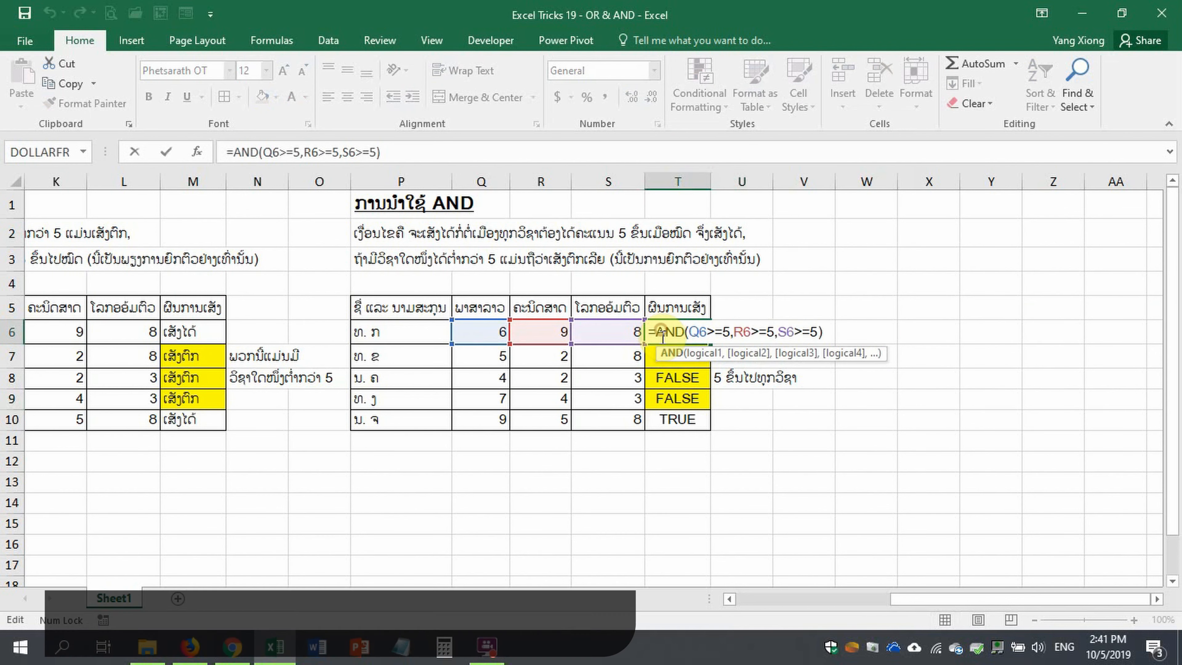
{"action": "left_click", "coordinate": [655, 331]}
{"action": "type", "text": "IF("}
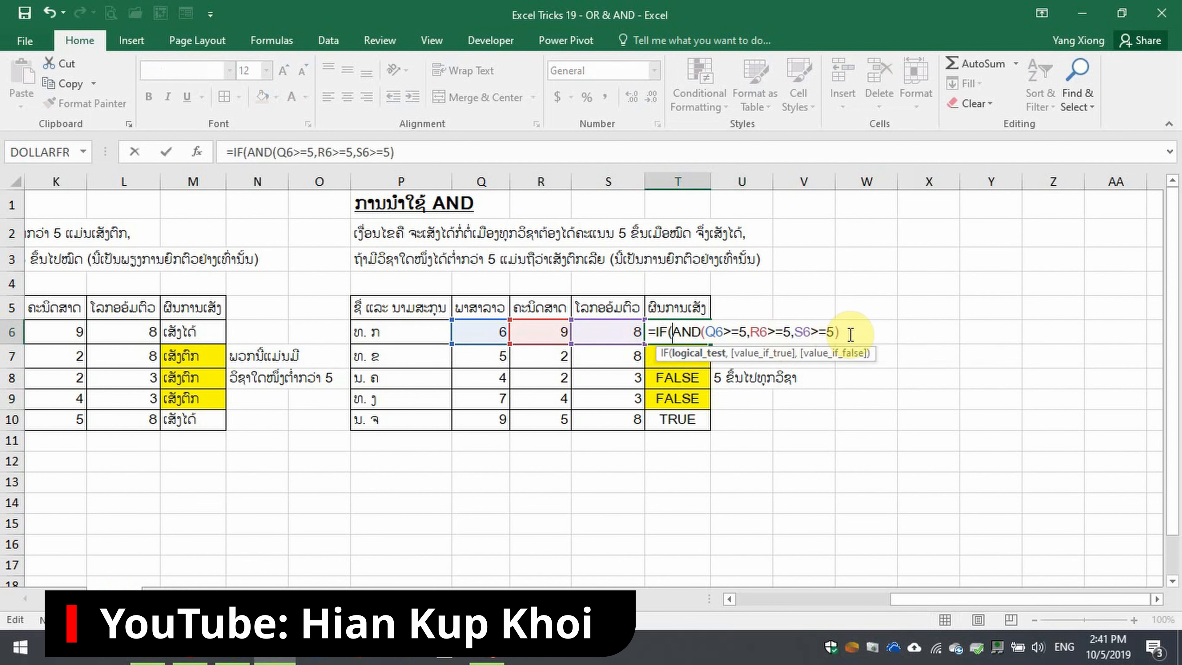
{"action": "type", "text": ","}
{"action": "key", "text": "super+space"}
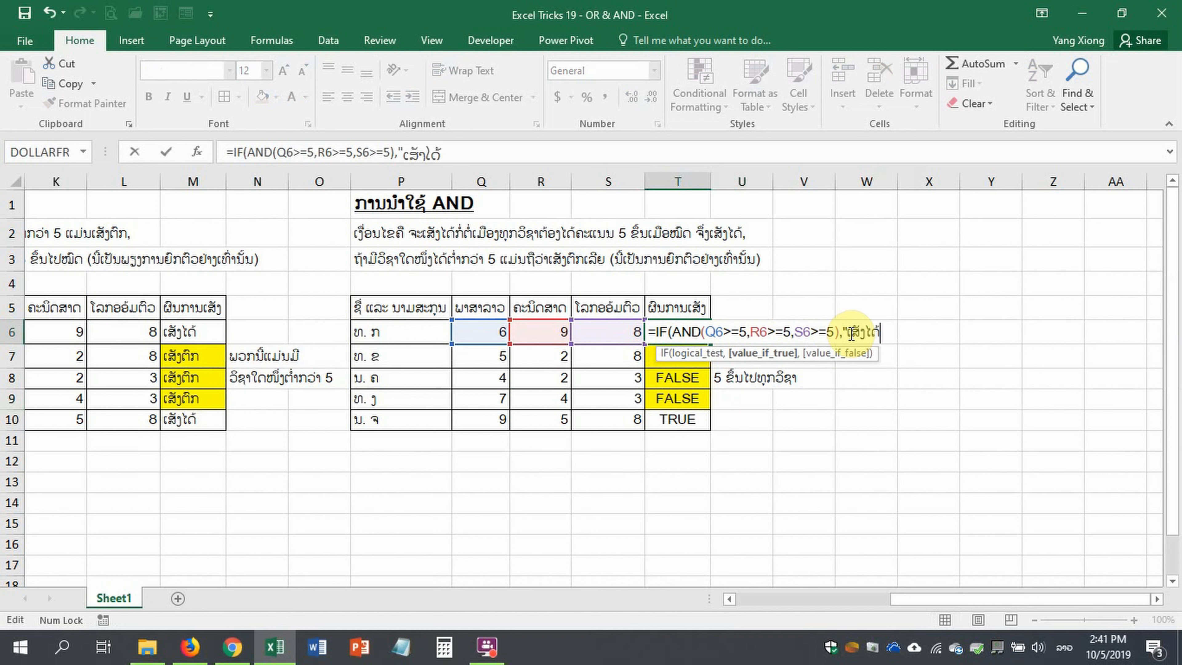
{"action": "type", "text": "\"ເສັງໄດ້\",\"ເສັງ"}
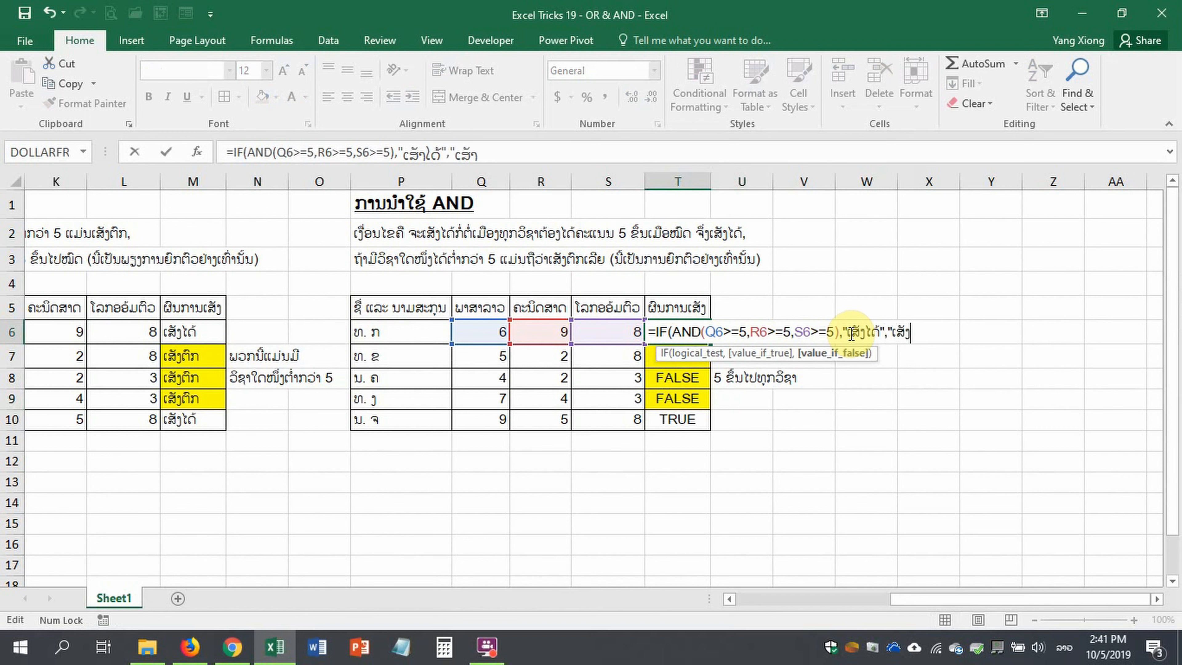
{"action": "type", "text": "ຕົກ\")"}
{"action": "key", "text": "ctrl+Return"}
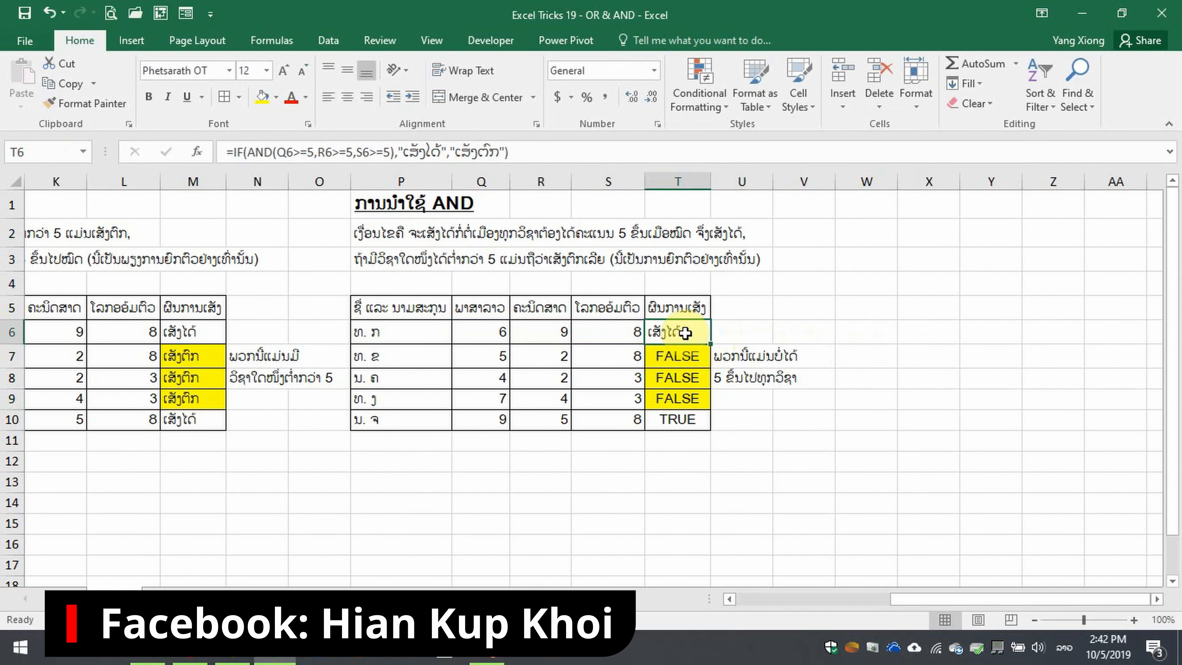
- Paste only the formula from T6 into T7:T10, keeping the existing cell formatting
{"action": "left_click_drag", "start_coordinate": [682, 353], "coordinate": [681, 419]}
{"action": "left_click", "coordinate": [21, 100]}
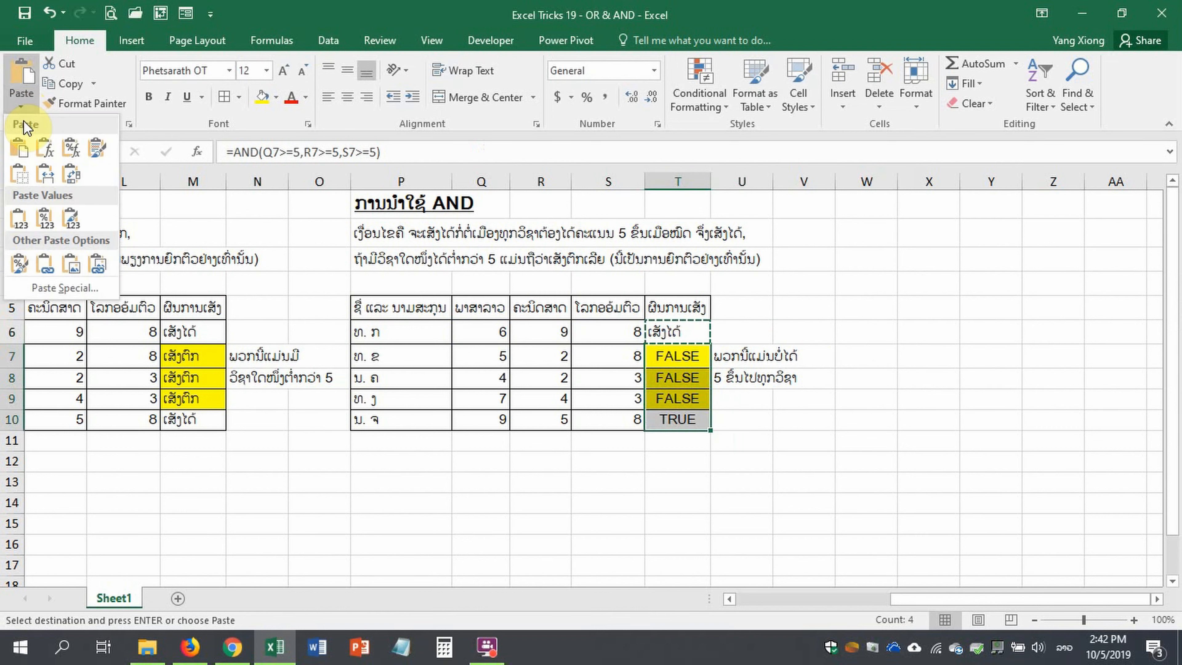
{"action": "left_click", "coordinate": [45, 149]}
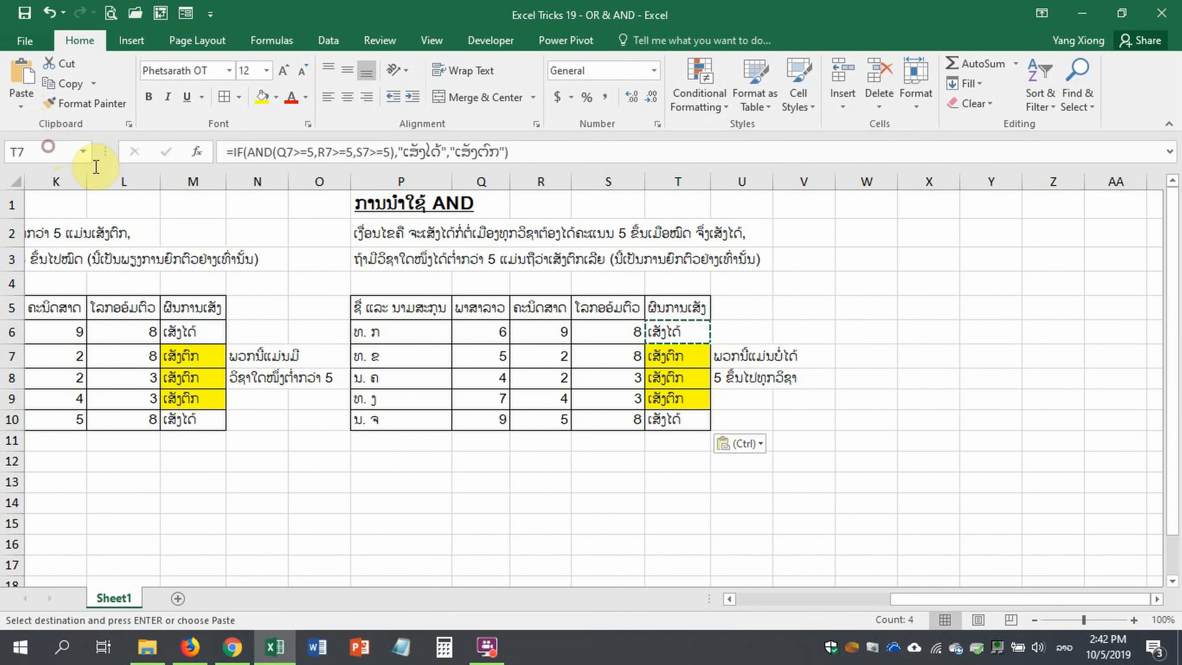
- Review the IF/AND results in T6:T10 and compare T7:T9 with the IF/OR results in M7:M9
{"action": "left_click", "coordinate": [681, 359]}
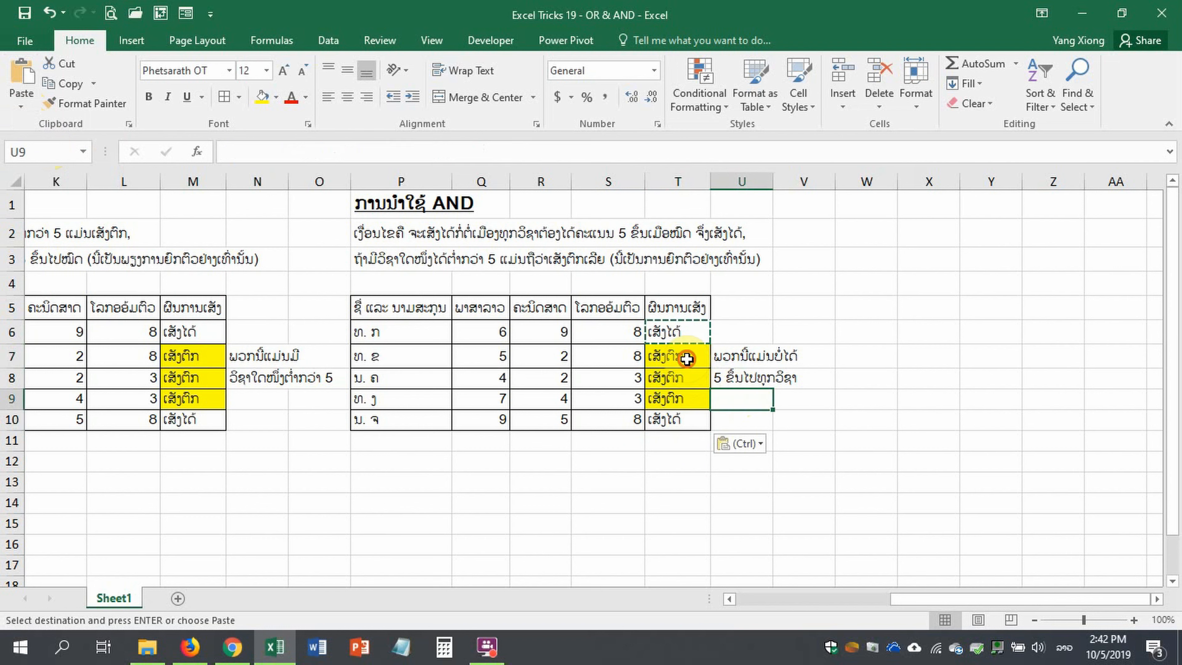
{"action": "left_click_drag", "start_coordinate": [681, 355], "coordinate": [700, 412]}
{"action": "left_click", "coordinate": [694, 418]}
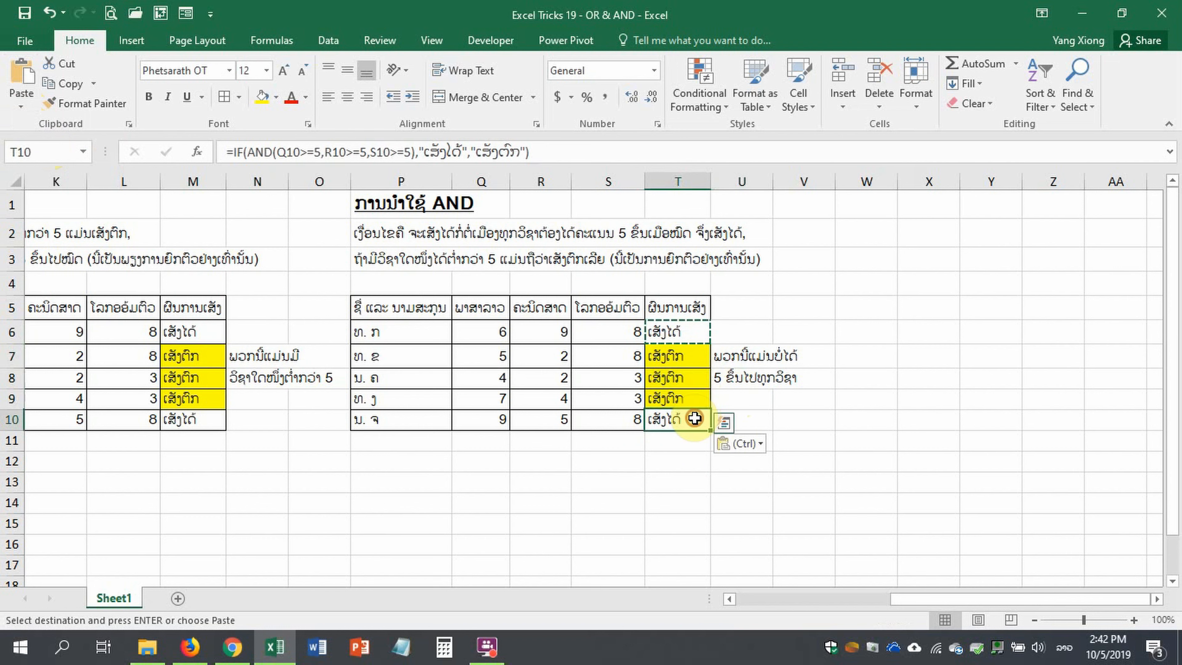
{"action": "left_click", "coordinate": [688, 325]}
{"action": "left_click", "coordinate": [753, 399]}
{"action": "key", "text": "Escape"}
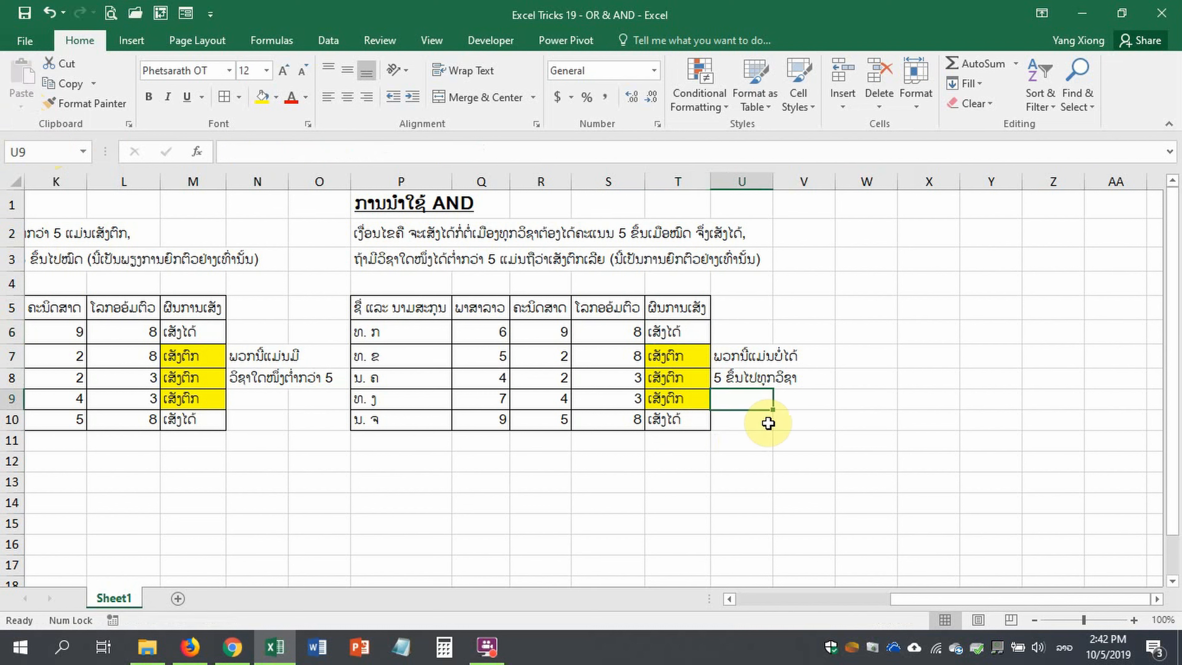
{"action": "left_click", "coordinate": [681, 356]}
{"action": "left_click_drag", "start_coordinate": [682, 371], "coordinate": [681, 399]}
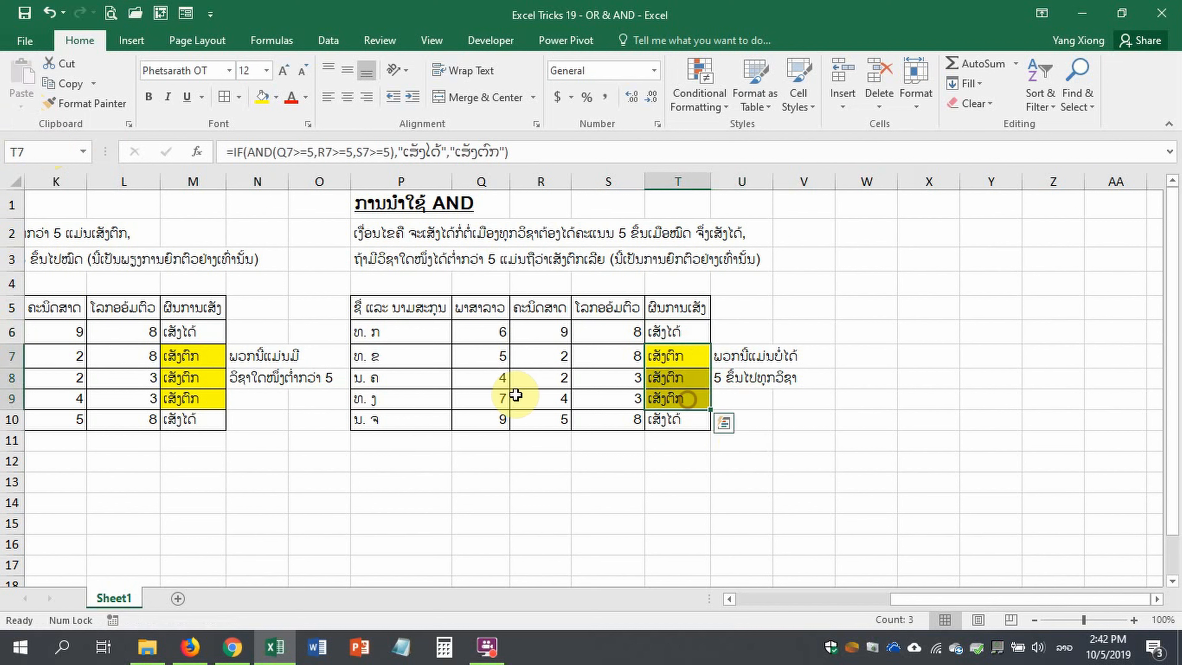
{"action": "left_click_drag", "start_coordinate": [206, 356], "coordinate": [204, 397]}
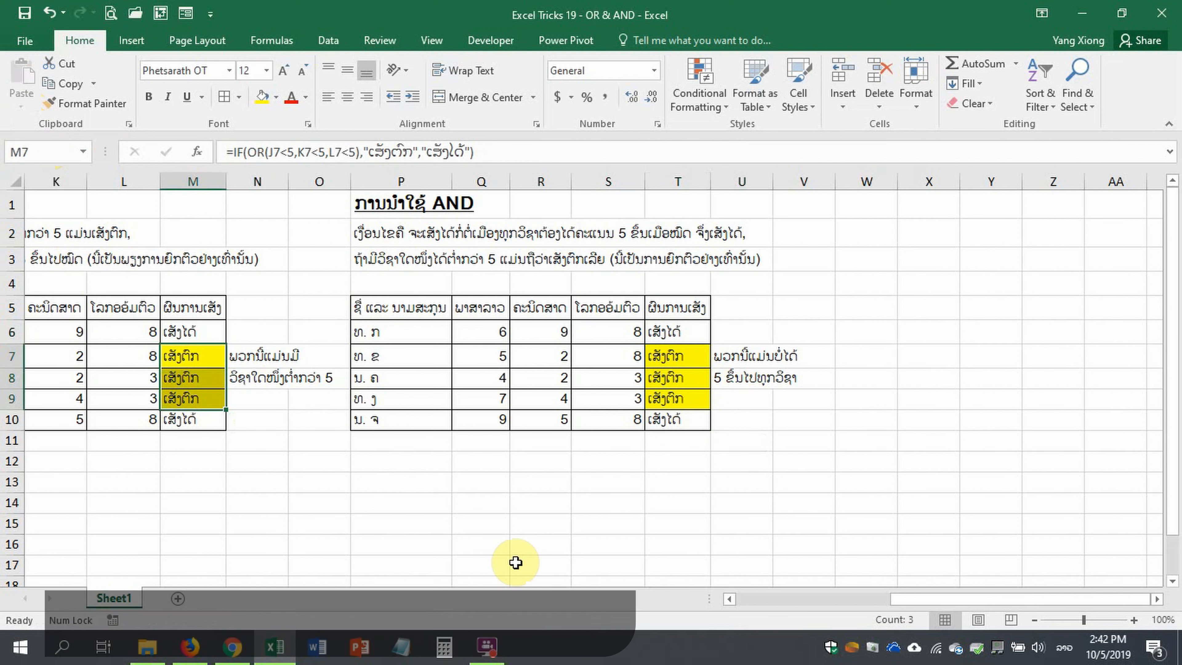
{"action": "left_click", "coordinate": [879, 393]}
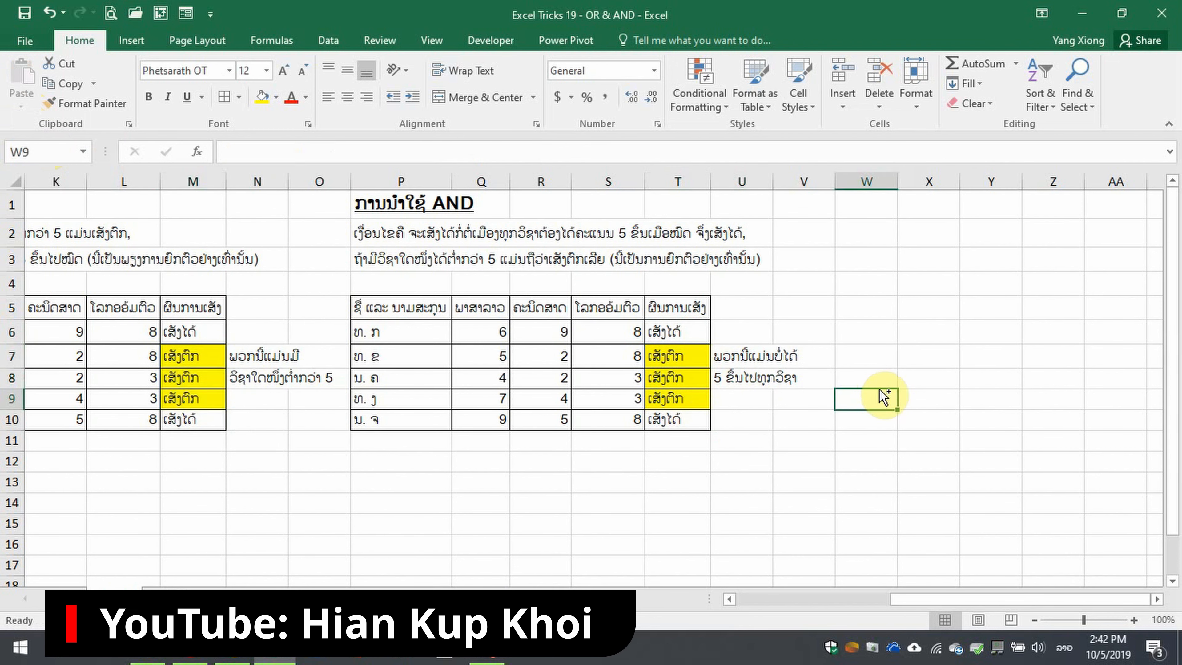